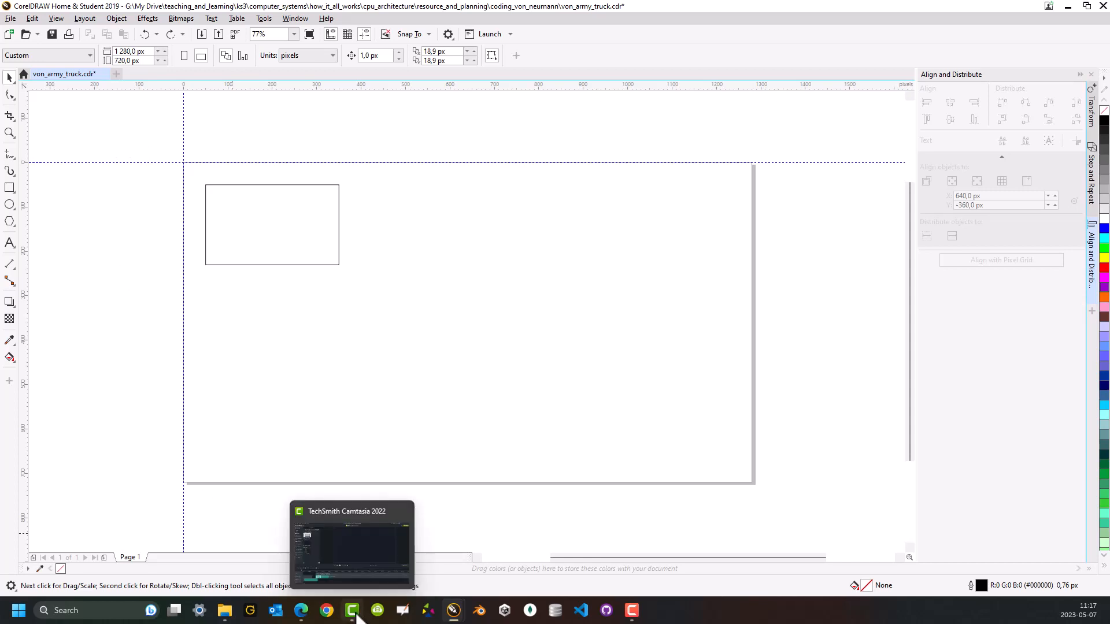
- Switch to the browser and review the reference vehicle photos, line drawings and Von Neumann truck sketch in the coding_von_neumann_notes document
{"action": "left_click", "coordinate": [308, 612]}
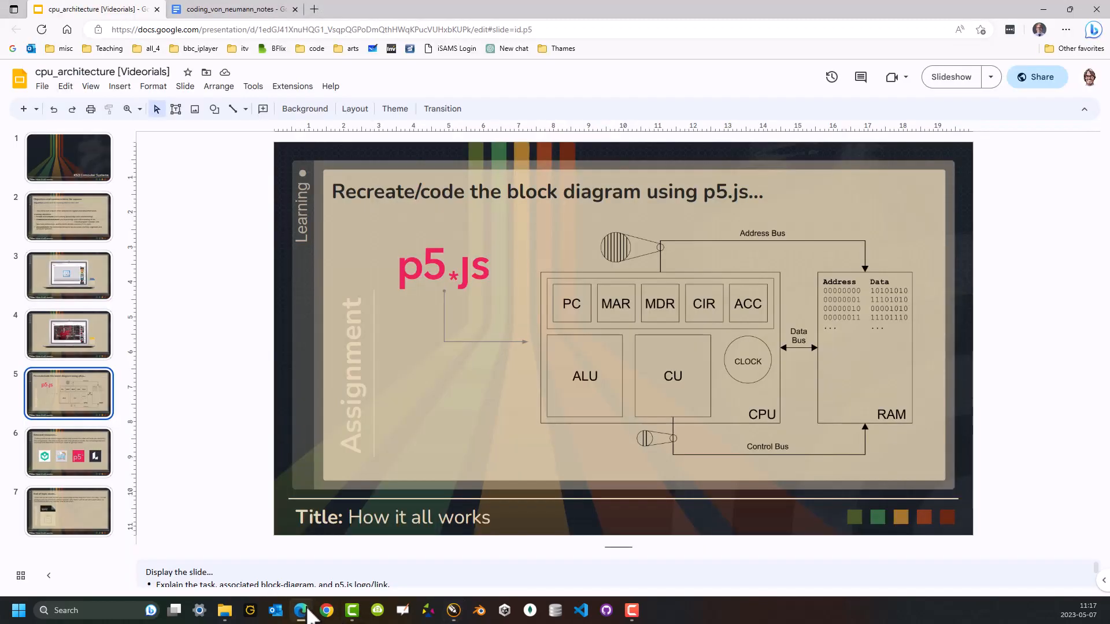
{"action": "left_click", "coordinate": [265, 11]}
{"action": "scroll", "coordinate": [347, 428], "scroll_direction": "down", "scroll_amount": 8}
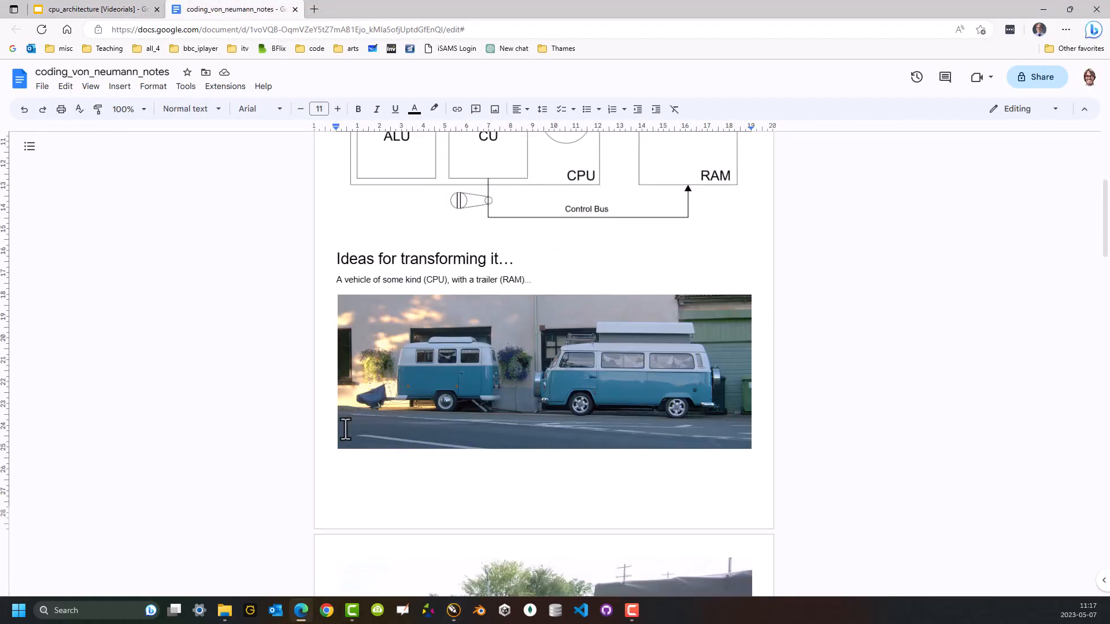
{"action": "scroll", "coordinate": [345, 429], "scroll_direction": "down", "scroll_amount": 10}
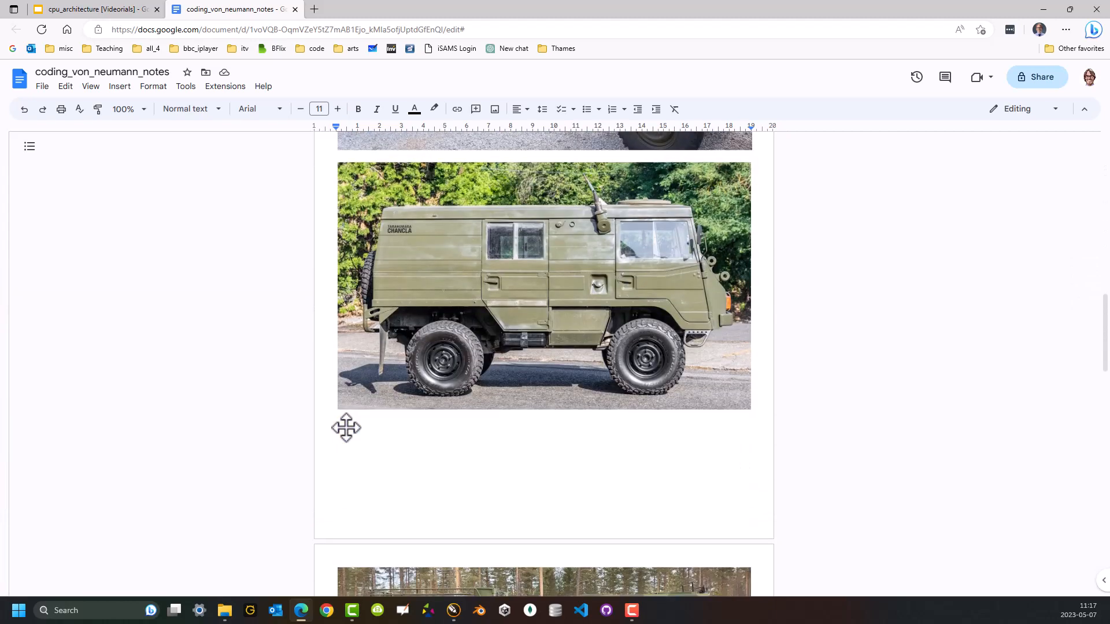
{"action": "scroll", "coordinate": [358, 417], "scroll_direction": "down", "scroll_amount": 4}
{"action": "left_click", "coordinate": [560, 448]}
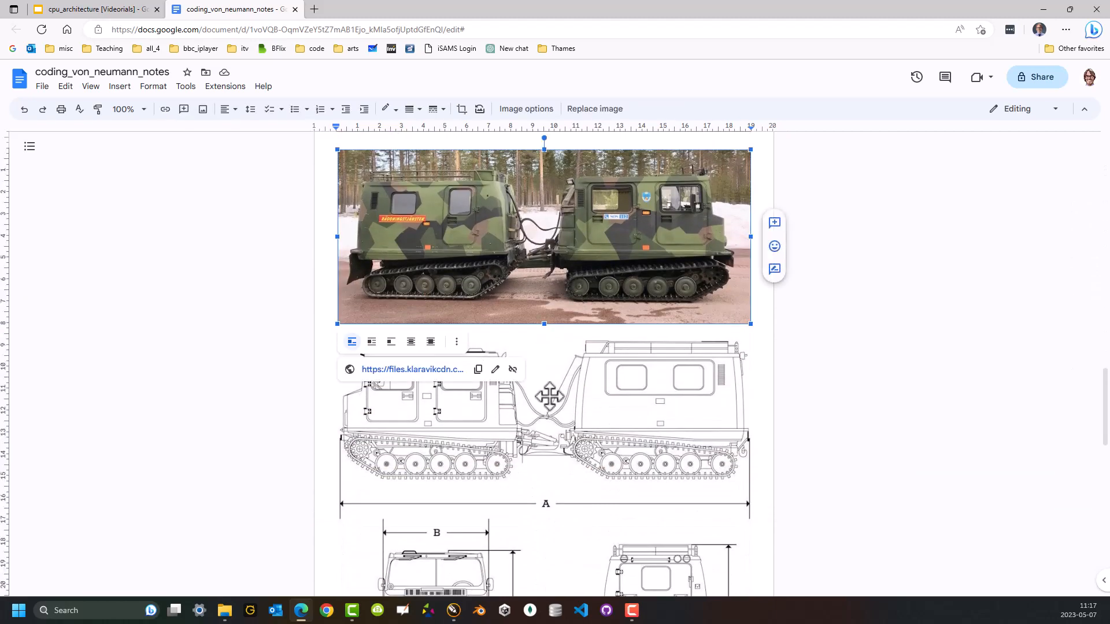
{"action": "scroll", "coordinate": [560, 449], "scroll_direction": "down", "scroll_amount": 2}
{"action": "scroll", "coordinate": [560, 448], "scroll_direction": "up", "scroll_amount": 5}
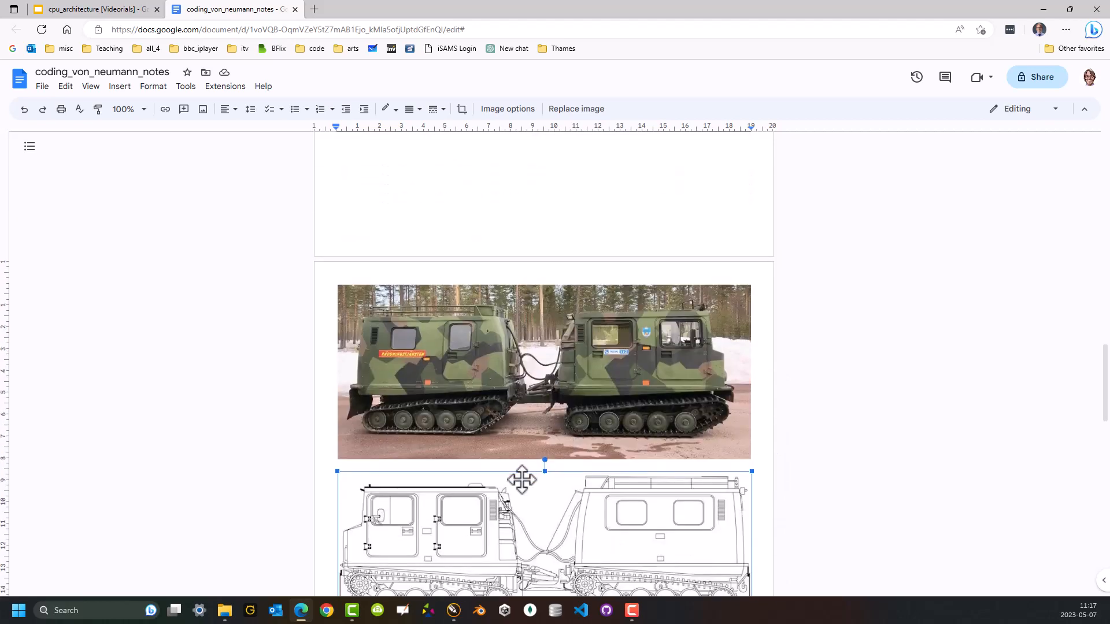
{"action": "scroll", "coordinate": [520, 476], "scroll_direction": "down", "scroll_amount": 3}
{"action": "scroll", "coordinate": [522, 483], "scroll_direction": "down", "scroll_amount": 10}
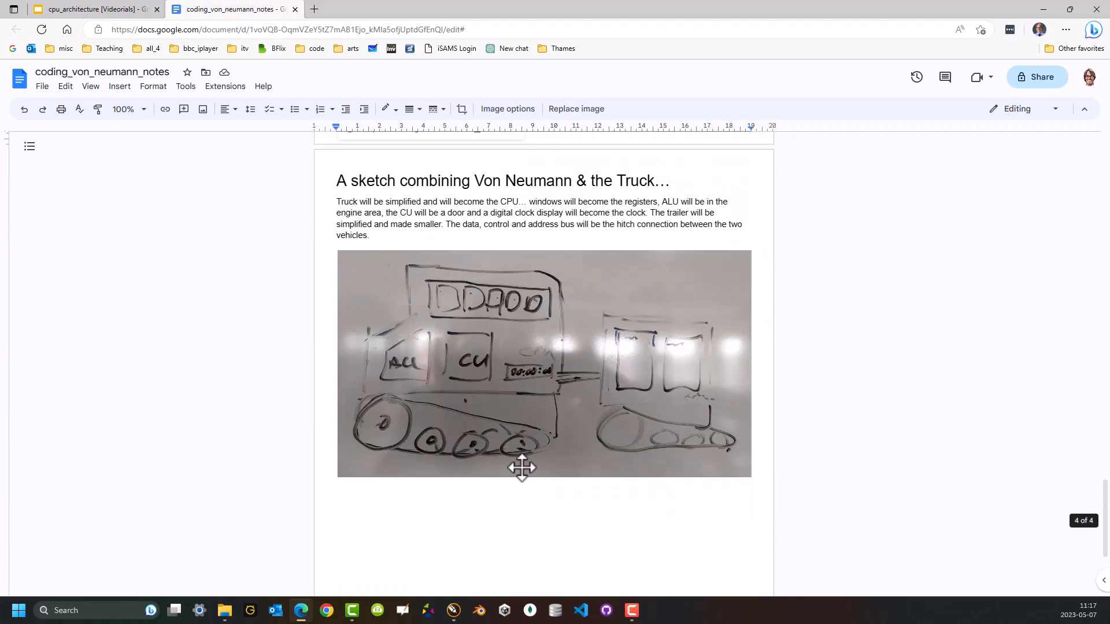
{"action": "left_click", "coordinate": [580, 425]}
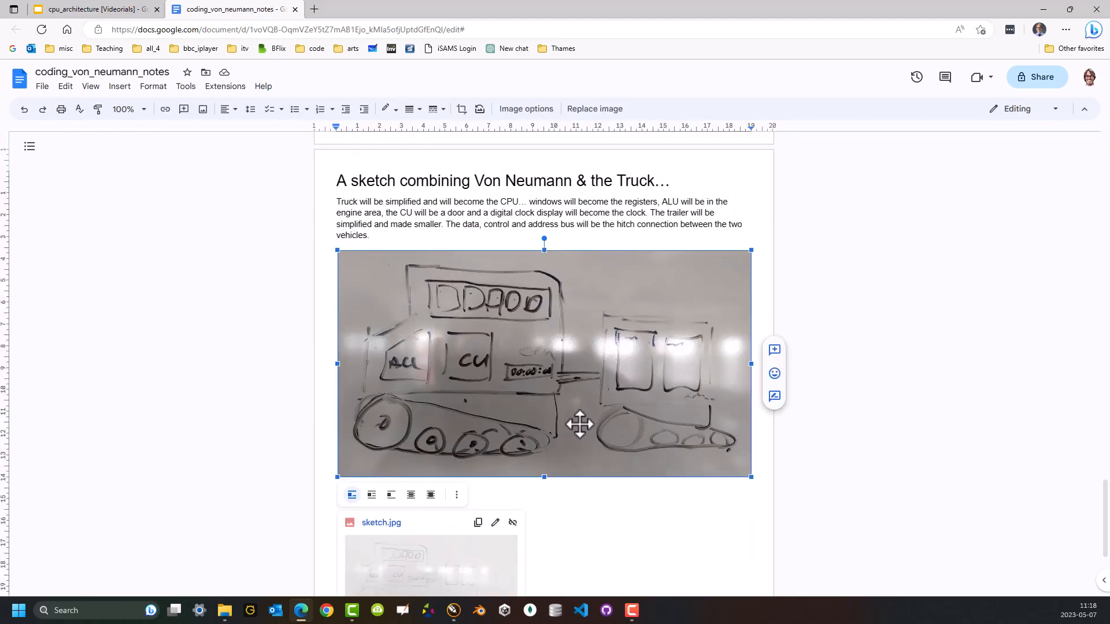
{"action": "left_click", "coordinate": [865, 426]}
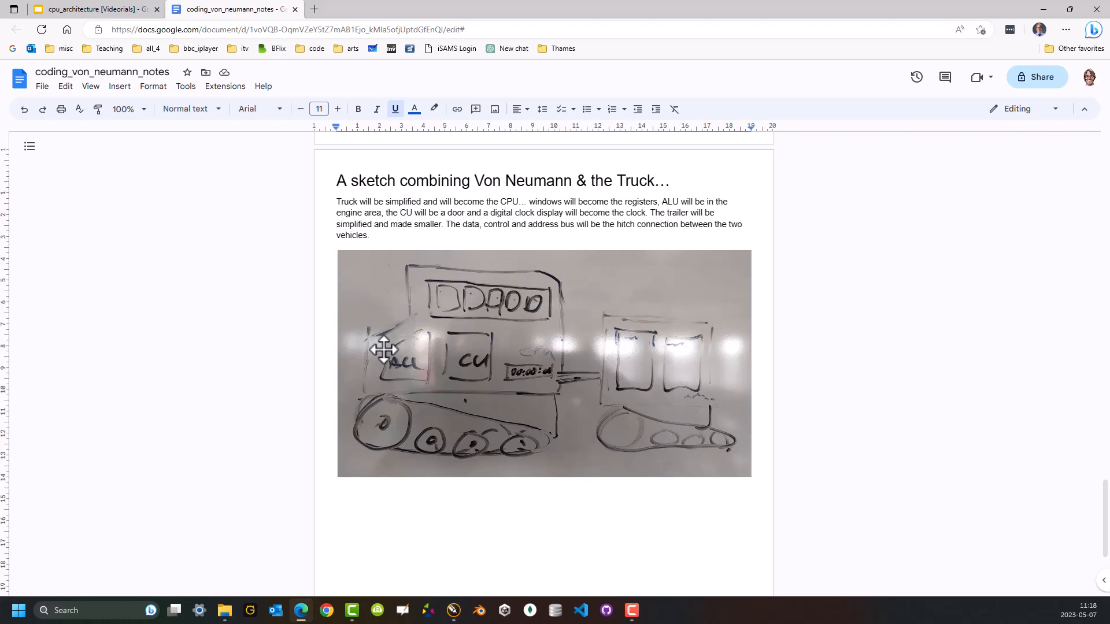
- Try to copy the camouflaged tracked-vehicle photo from the notes document and paste it into the CorelDRAW drawing
{"action": "scroll", "coordinate": [565, 324], "scroll_direction": "up", "scroll_amount": 15}
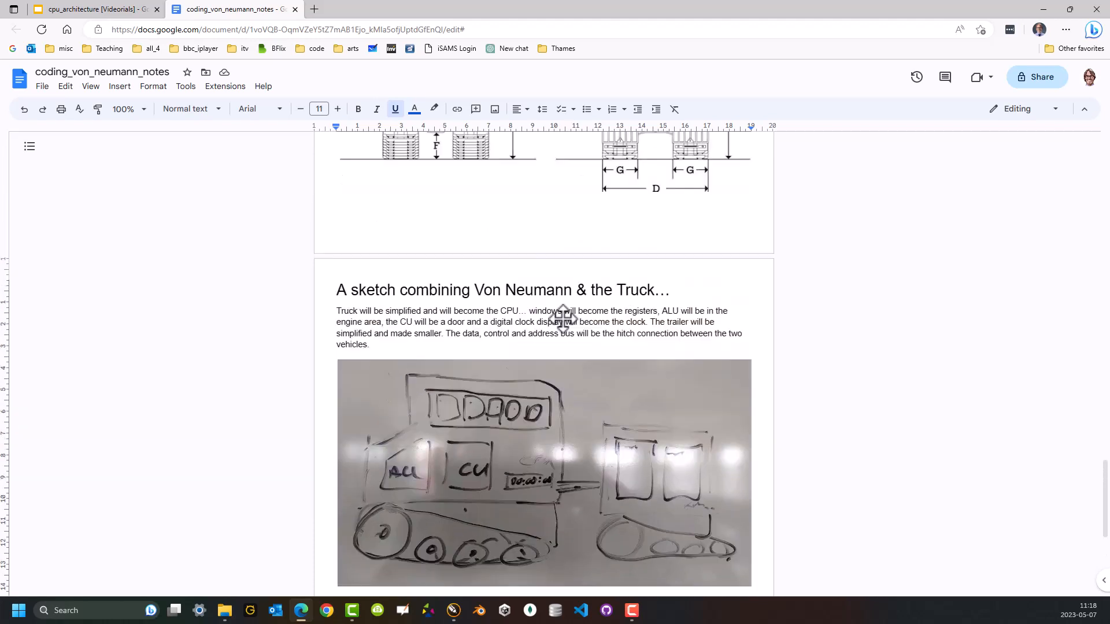
{"action": "scroll", "coordinate": [565, 329], "scroll_direction": "down", "scroll_amount": 10}
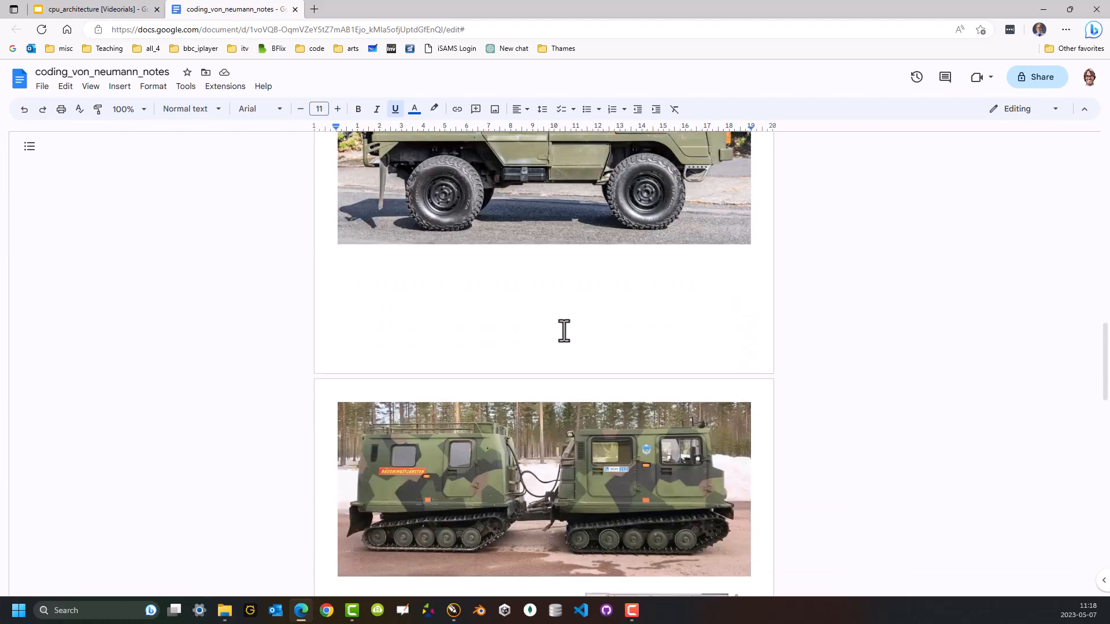
{"action": "left_click", "coordinate": [532, 237]}
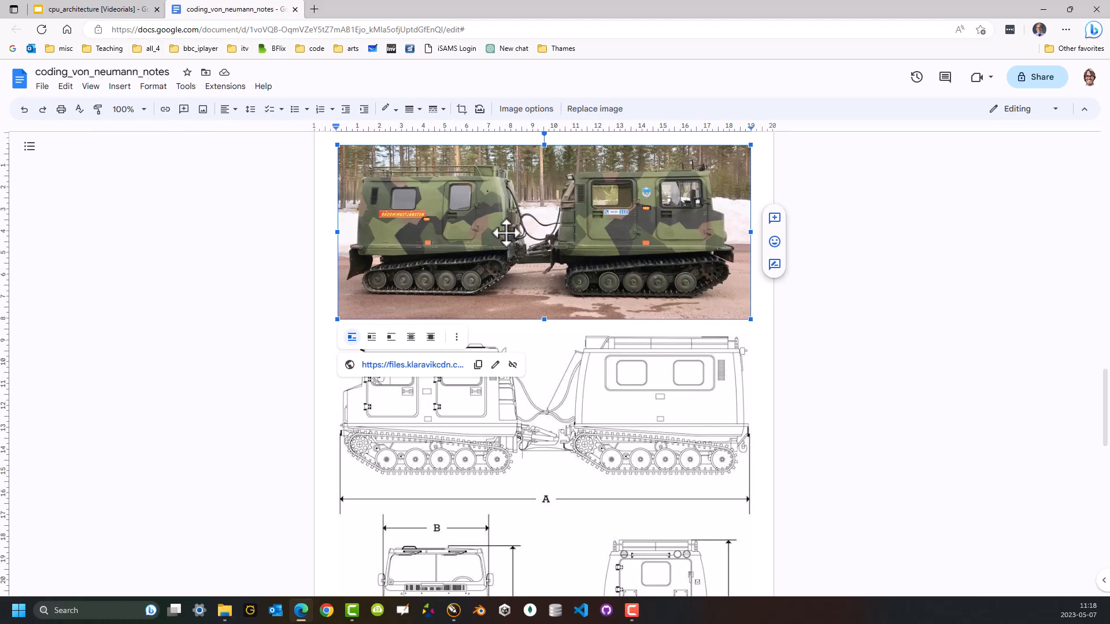
{"action": "right_click", "coordinate": [506, 234]}
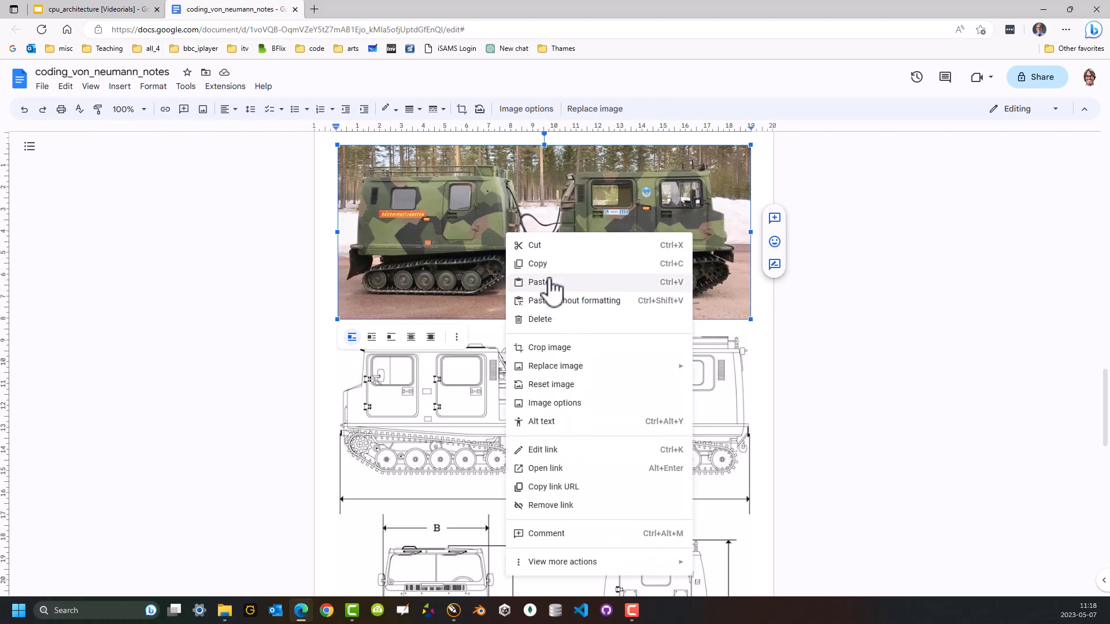
{"action": "left_click", "coordinate": [538, 264]}
{"action": "left_click", "coordinate": [454, 610]}
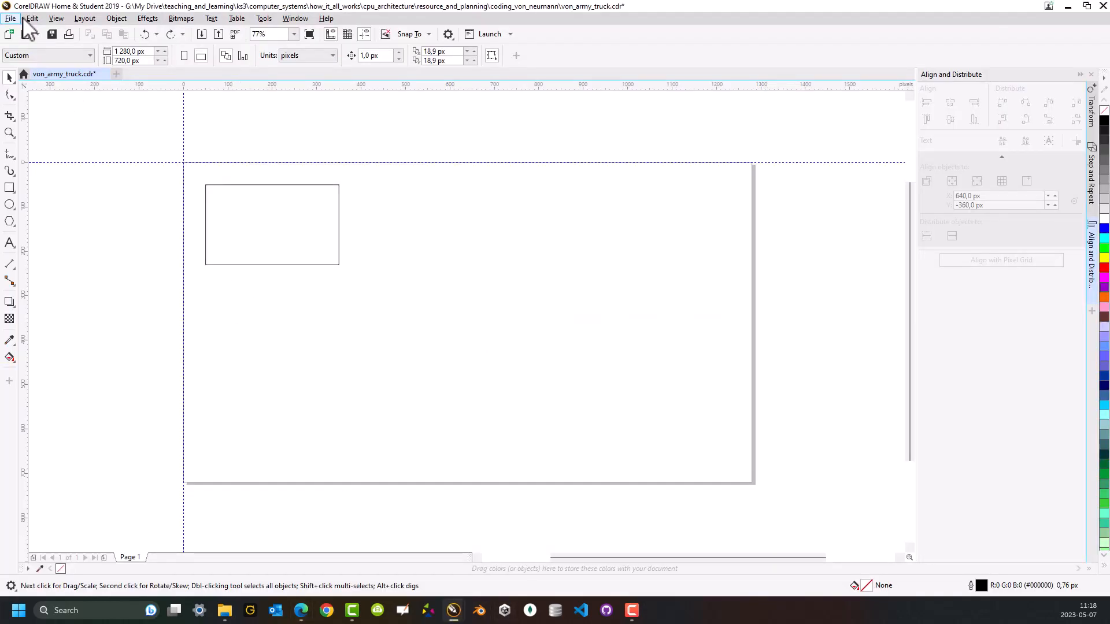
{"action": "left_click", "coordinate": [33, 20]}
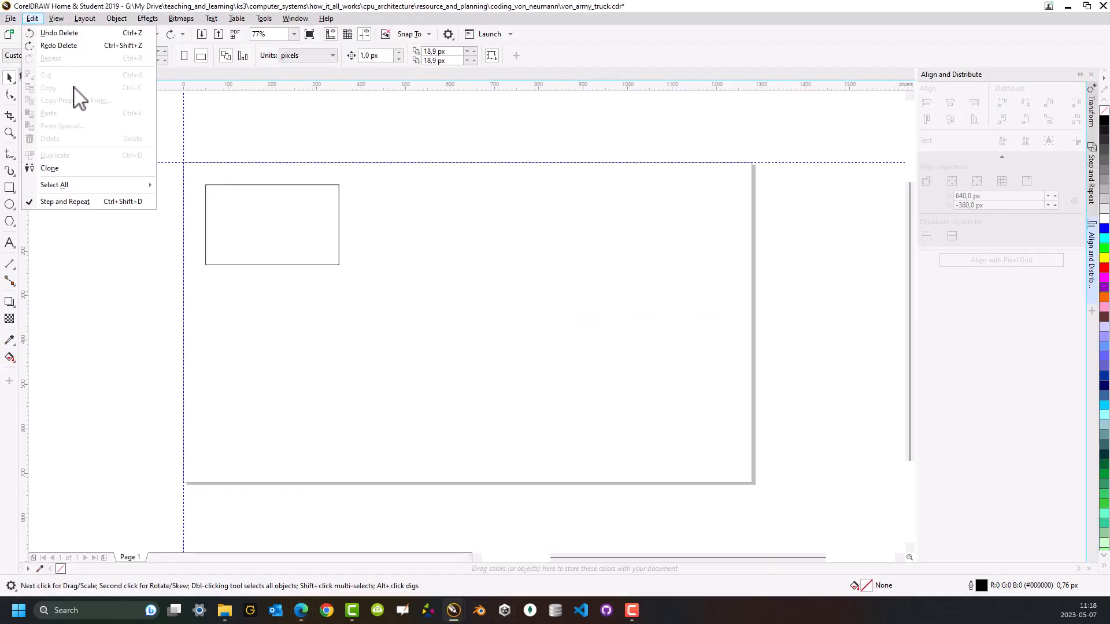
{"action": "left_click", "coordinate": [415, 347]}
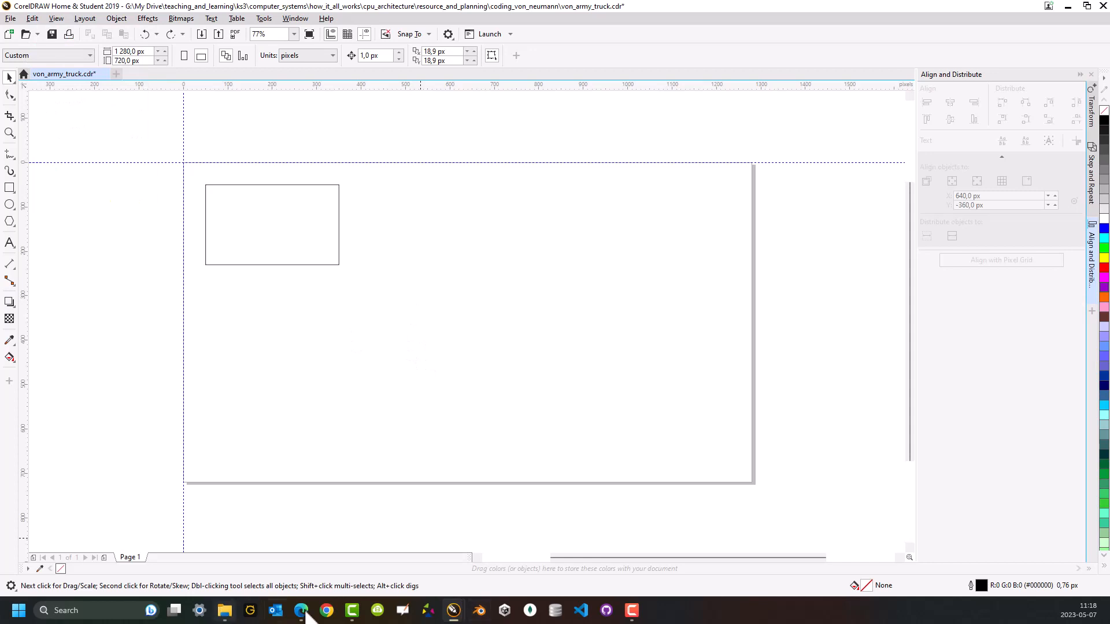
- Copy the full-size camouflaged vehicle photo from its source link in the browser and paste it into the CorelDRAW drawing
{"action": "left_click", "coordinate": [301, 611]}
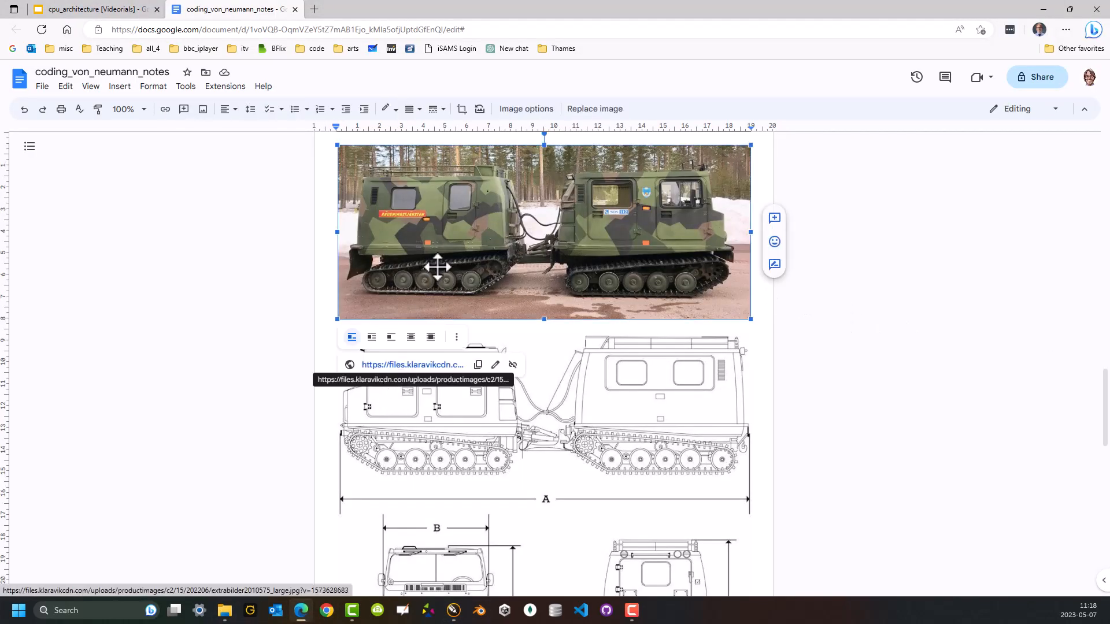
{"action": "left_click", "coordinate": [409, 365]}
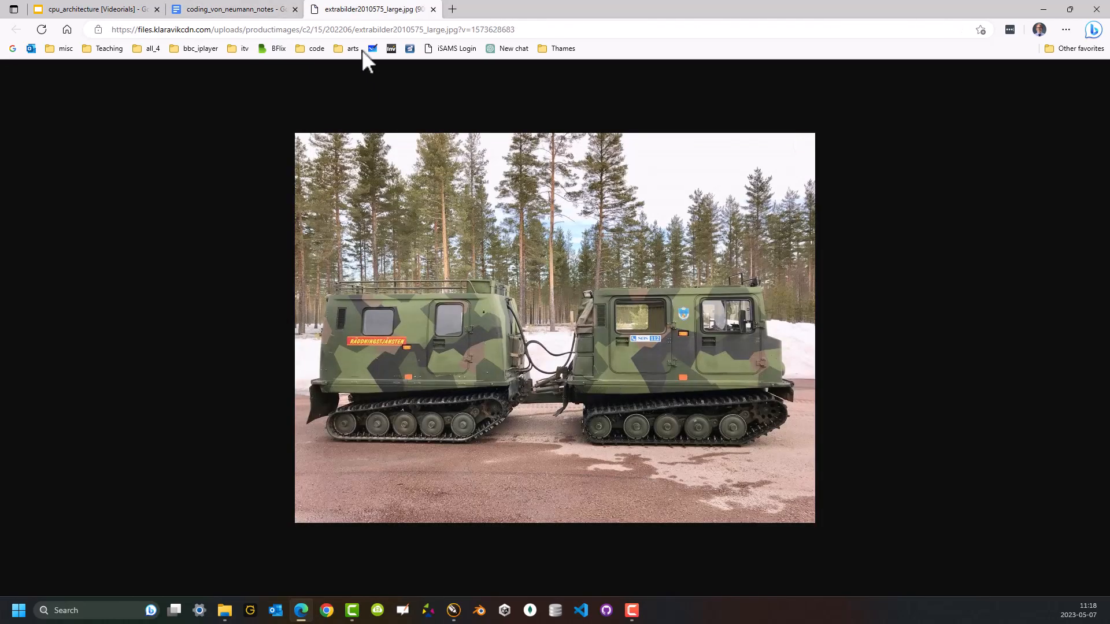
{"action": "right_click", "coordinate": [590, 358]}
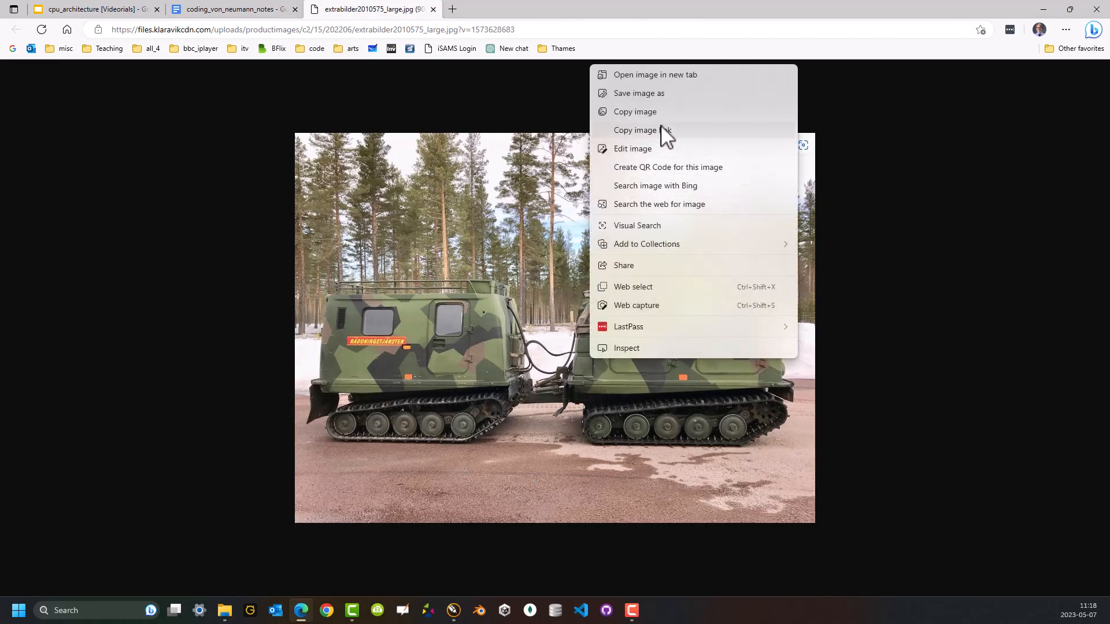
{"action": "left_click", "coordinate": [653, 112]}
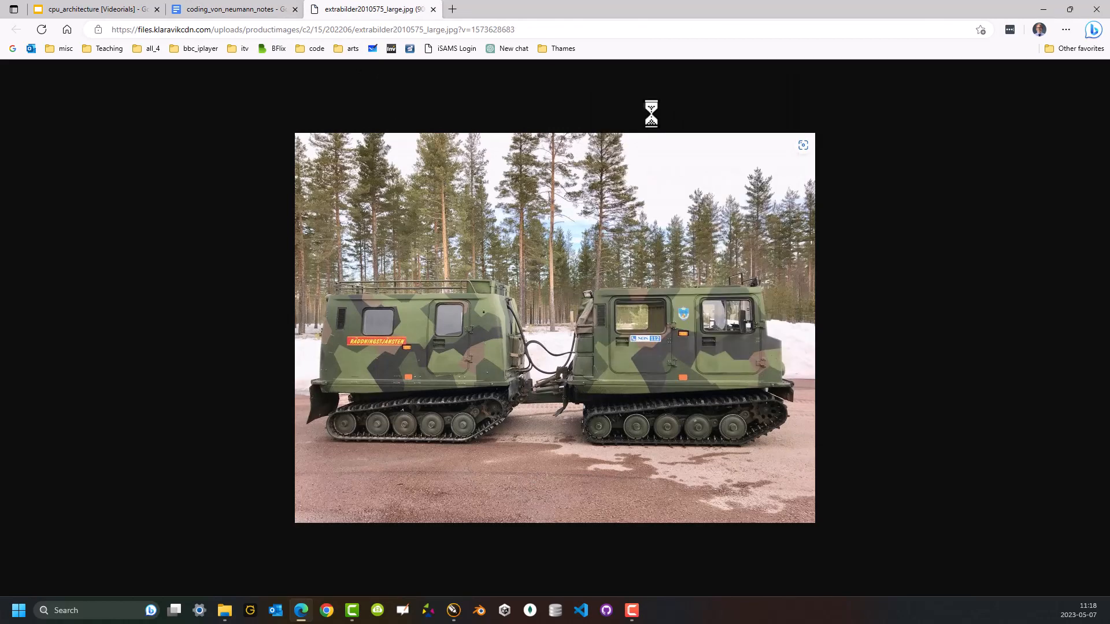
{"action": "left_click", "coordinate": [453, 611]}
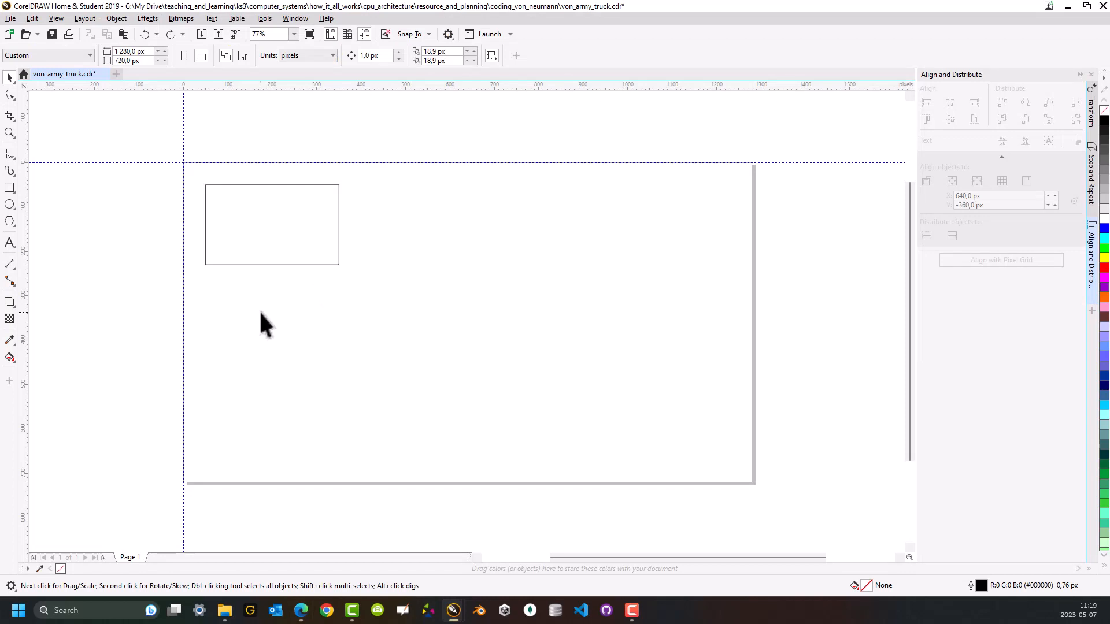
{"action": "key", "text": "ctrl+v"}
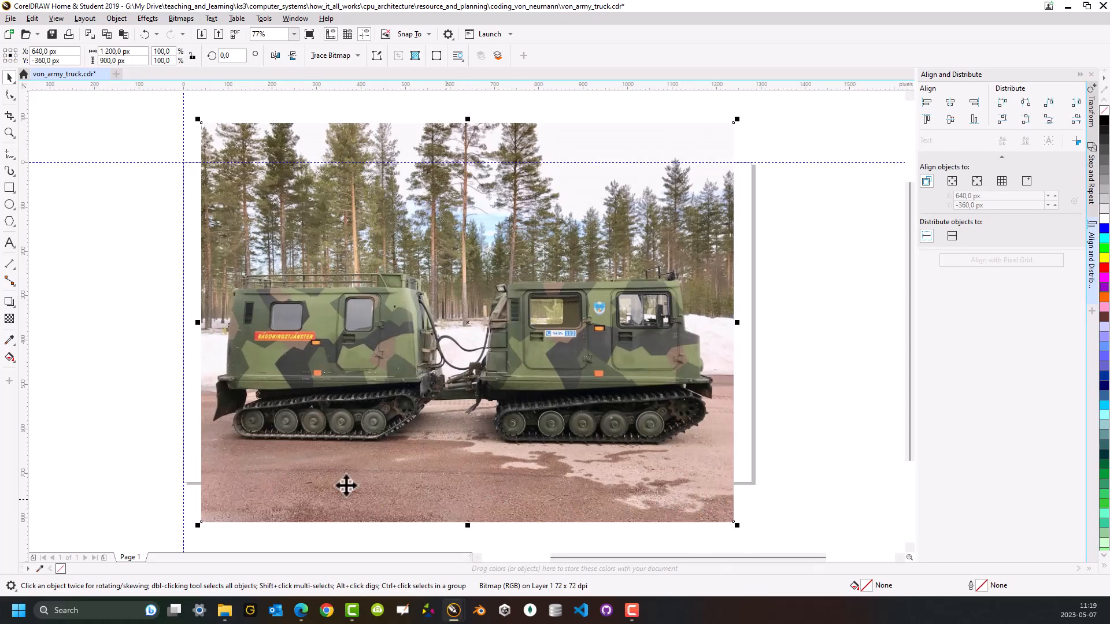
- Crop away the trees above and the ground below the vehicle with the Shape tool, leaving the photo about 447 px high
{"action": "left_click", "coordinate": [10, 94]}
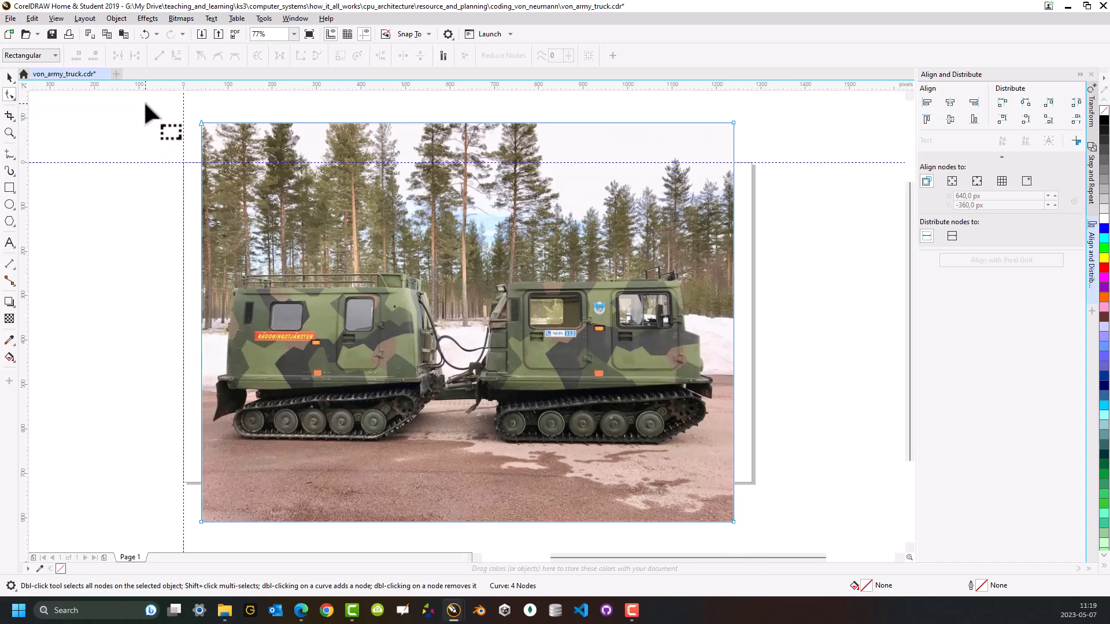
{"action": "left_click_drag", "start_coordinate": [145, 104], "coordinate": [778, 141]}
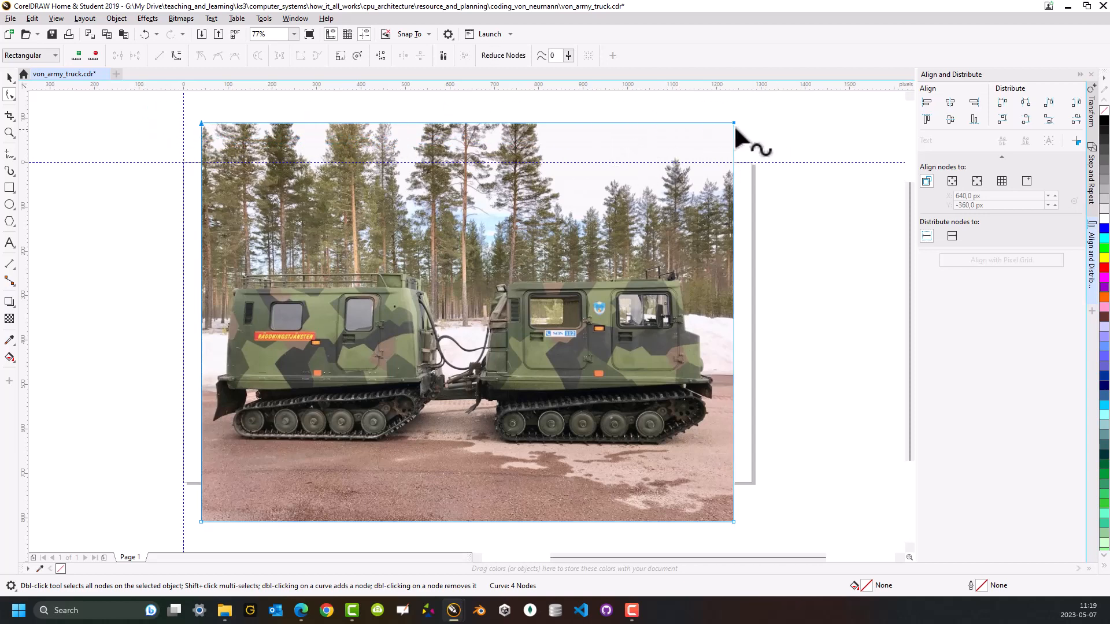
{"action": "left_click_drag", "start_coordinate": [734, 124], "coordinate": [732, 256]}
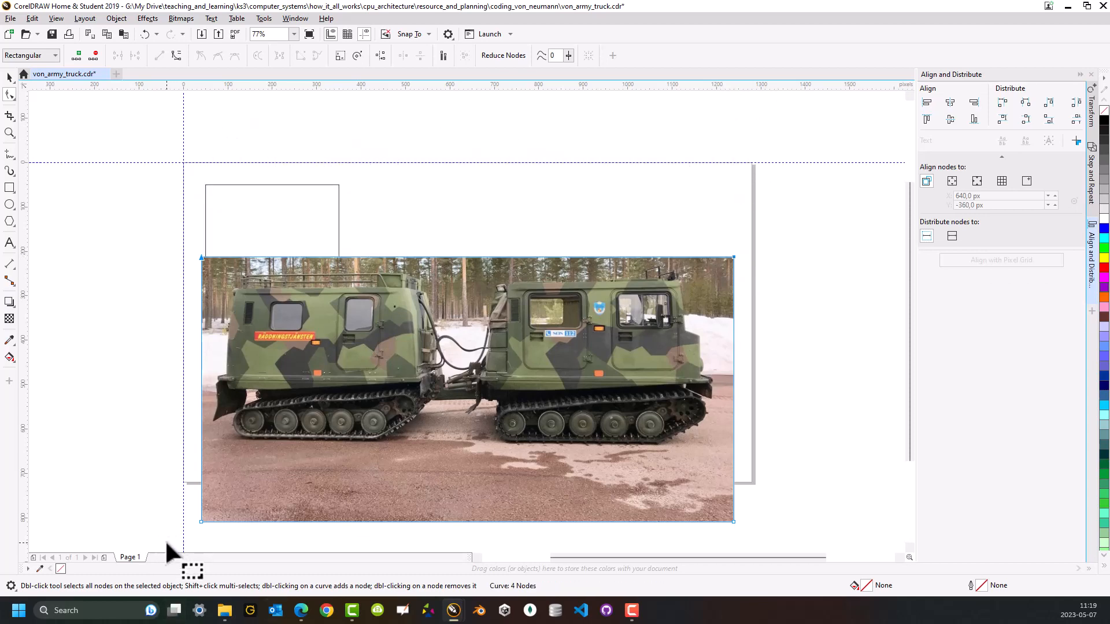
{"action": "left_click_drag", "start_coordinate": [166, 542], "coordinate": [398, 490]}
{"action": "left_click_drag", "start_coordinate": [734, 517], "coordinate": [729, 454]}
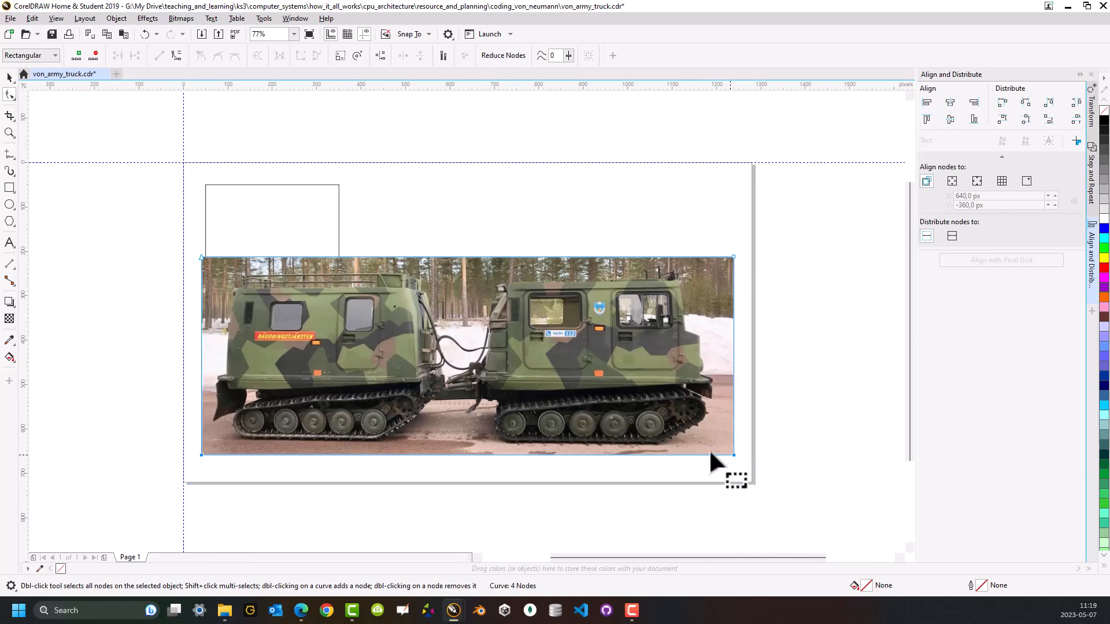
- Scale the cropped photo proportionally to about 811 × 302 px and move it just above the page's upper edge
{"action": "left_click", "coordinate": [9, 77]}
{"action": "left_click", "coordinate": [109, 349]}
{"action": "left_click", "coordinate": [378, 403]}
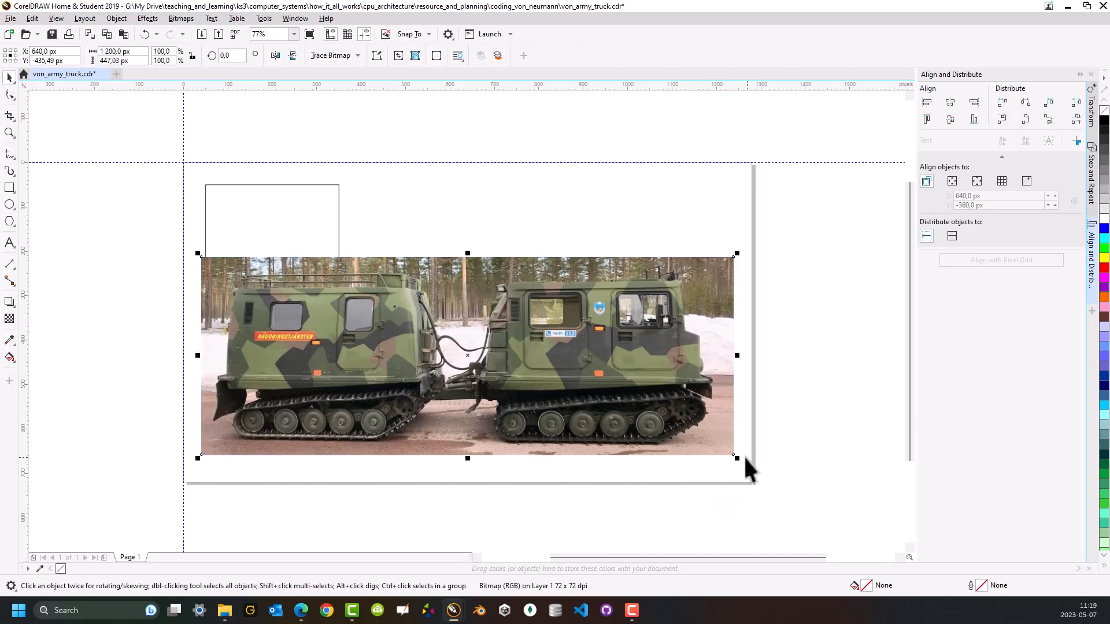
{"action": "left_click_drag", "start_coordinate": [737, 457], "coordinate": [554, 384]}
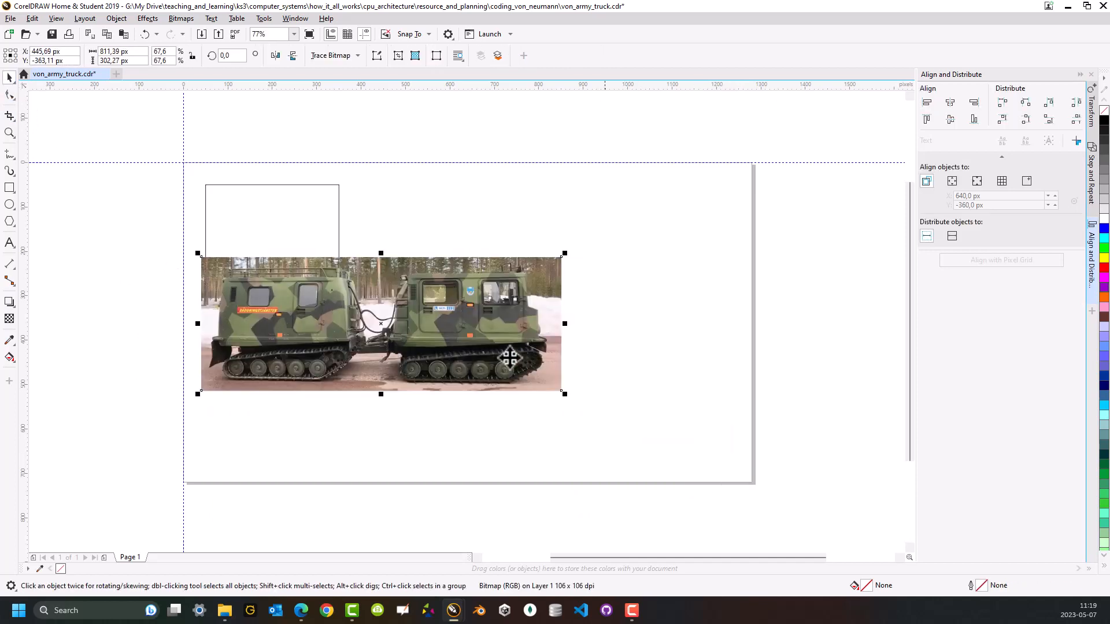
{"action": "left_click_drag", "start_coordinate": [387, 347], "coordinate": [383, 111]}
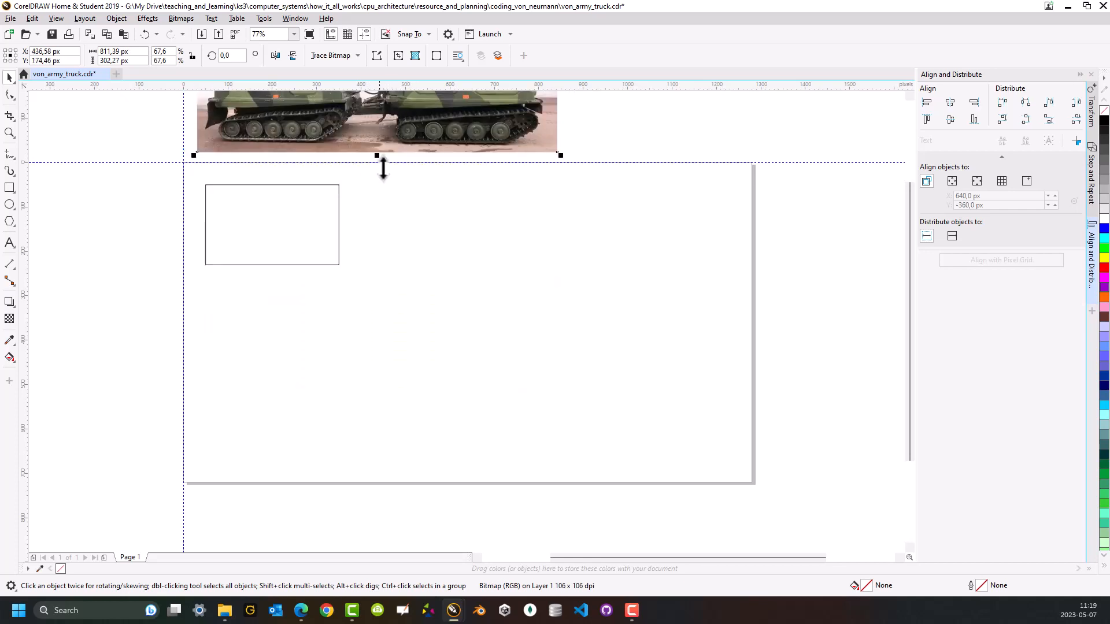
{"action": "left_click_drag", "start_coordinate": [907, 206], "coordinate": [907, 174]}
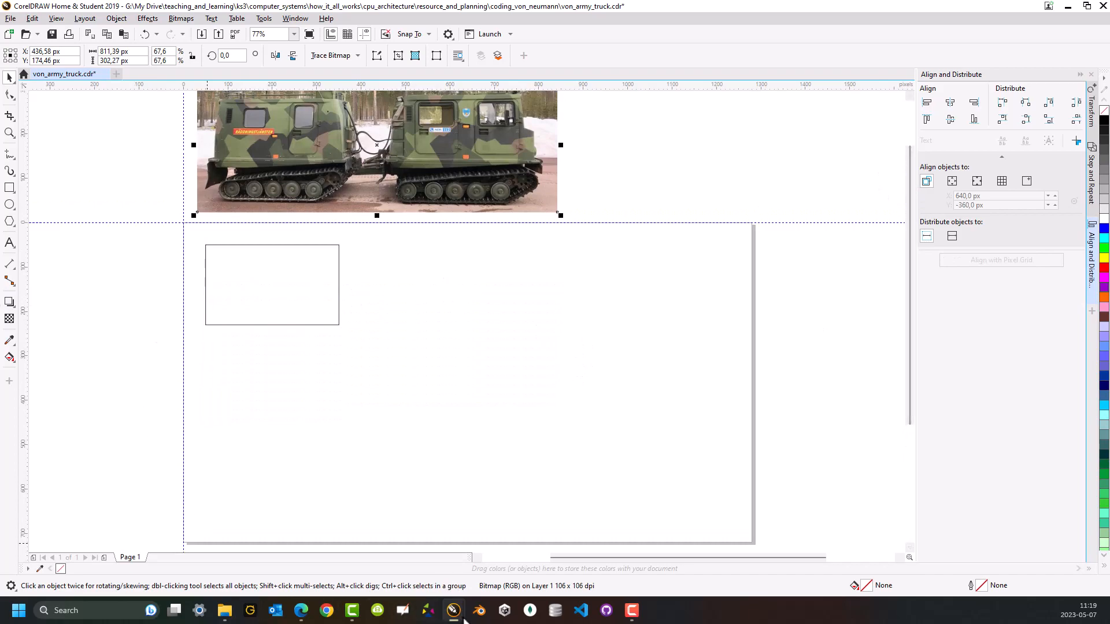
- Return to the browser, close the photo's page, and copy the BV-206 line drawing image from its source link in the notes
{"action": "left_click", "coordinate": [302, 610]}
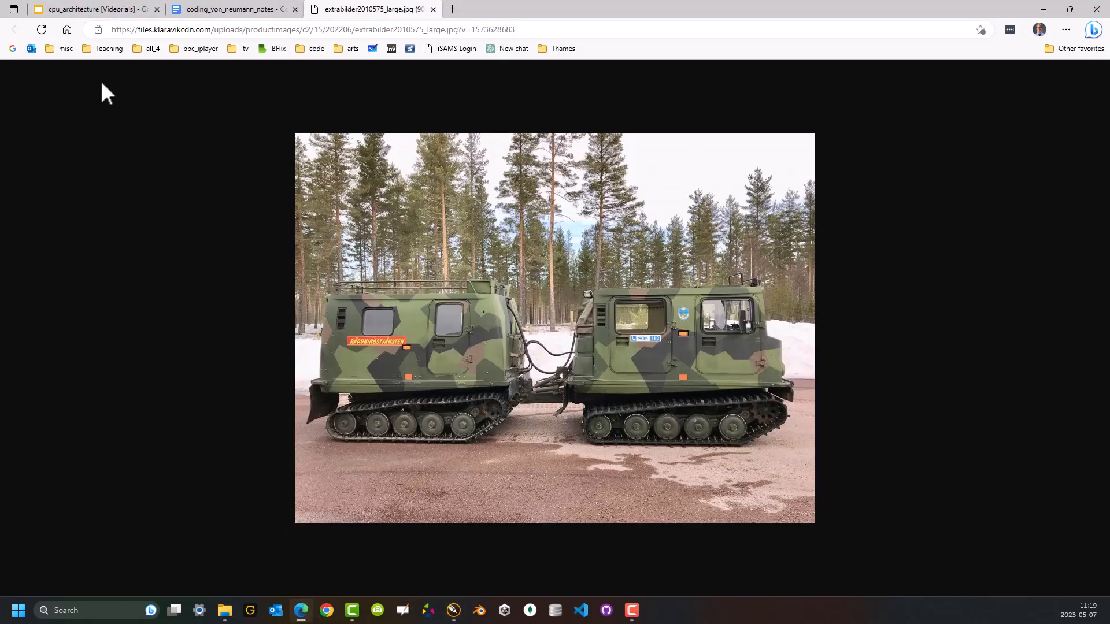
{"action": "left_click", "coordinate": [433, 9]}
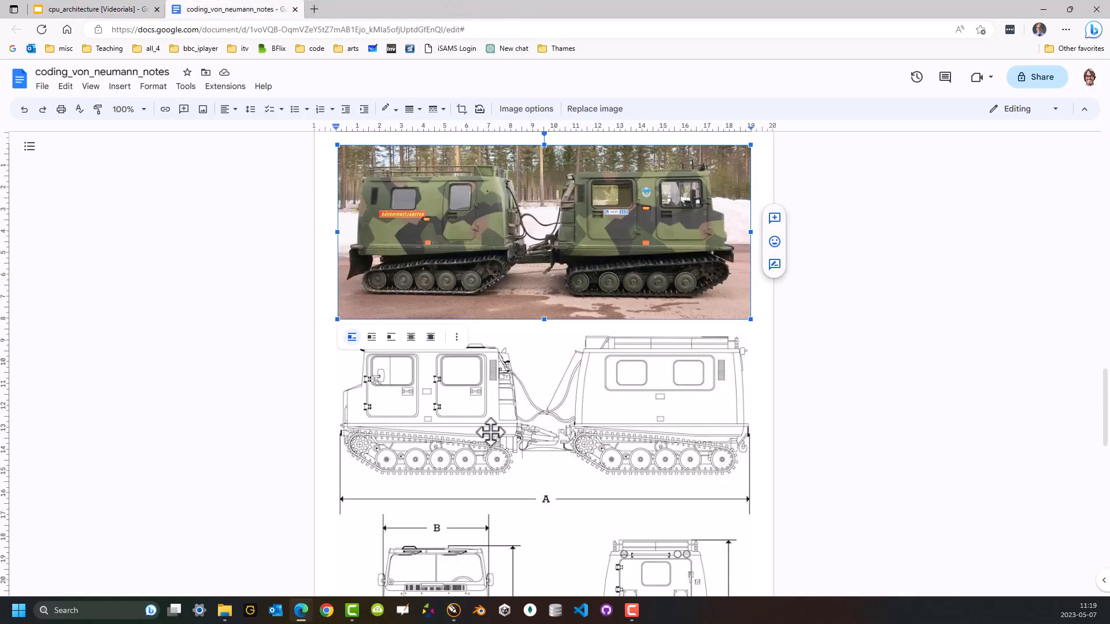
{"action": "scroll", "coordinate": [532, 437], "scroll_direction": "down", "scroll_amount": 3}
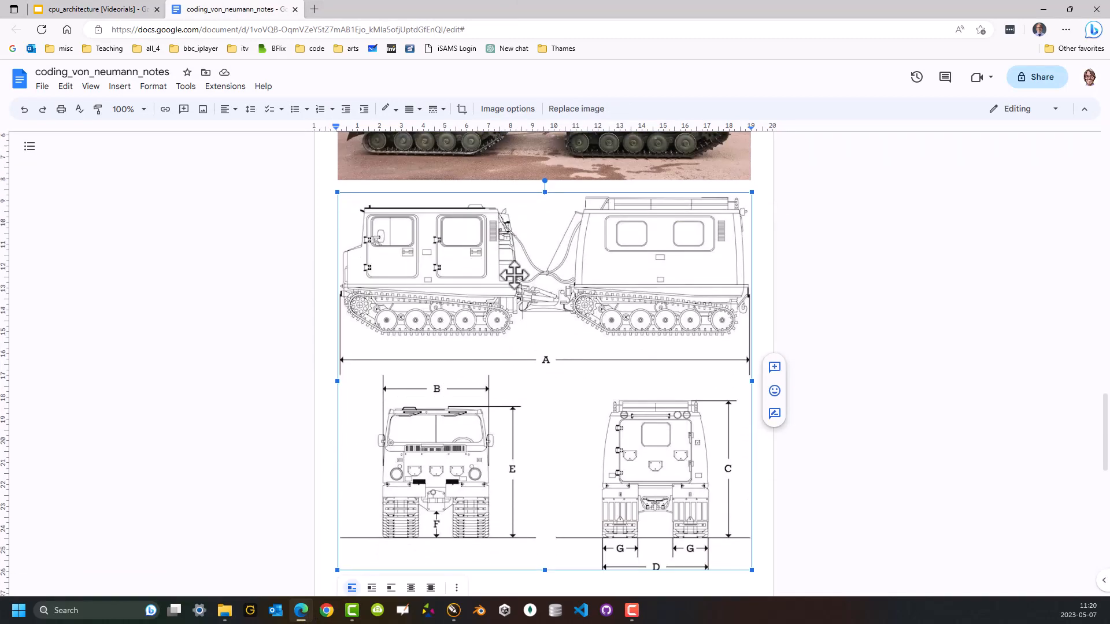
{"action": "scroll", "coordinate": [480, 427], "scroll_direction": "down", "scroll_amount": 3}
{"action": "left_click", "coordinate": [429, 479]}
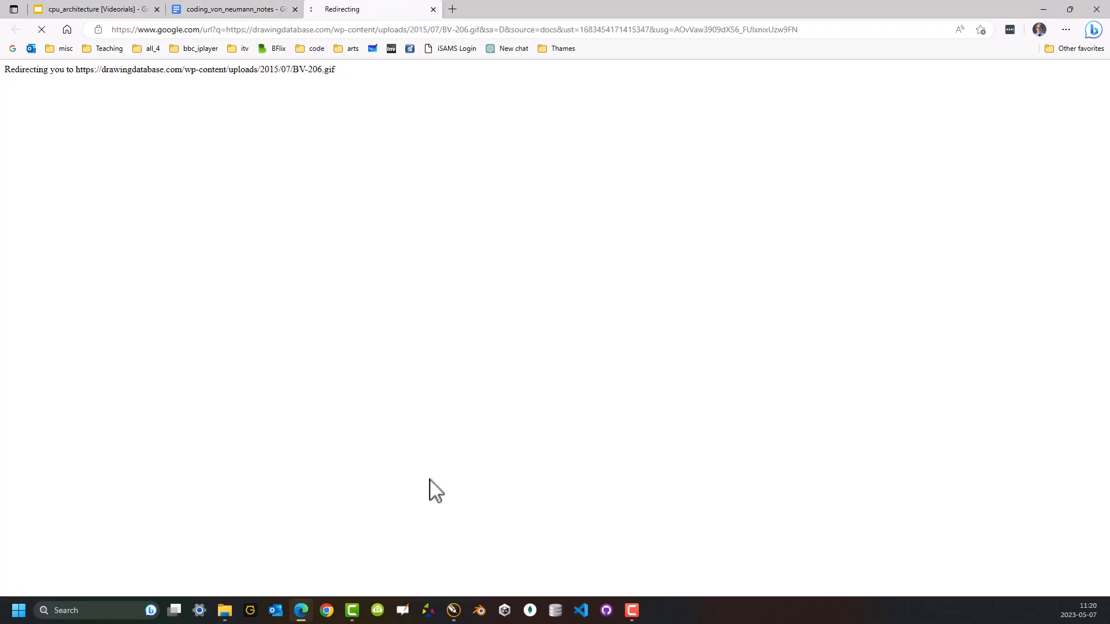
{"action": "right_click", "coordinate": [389, 301]}
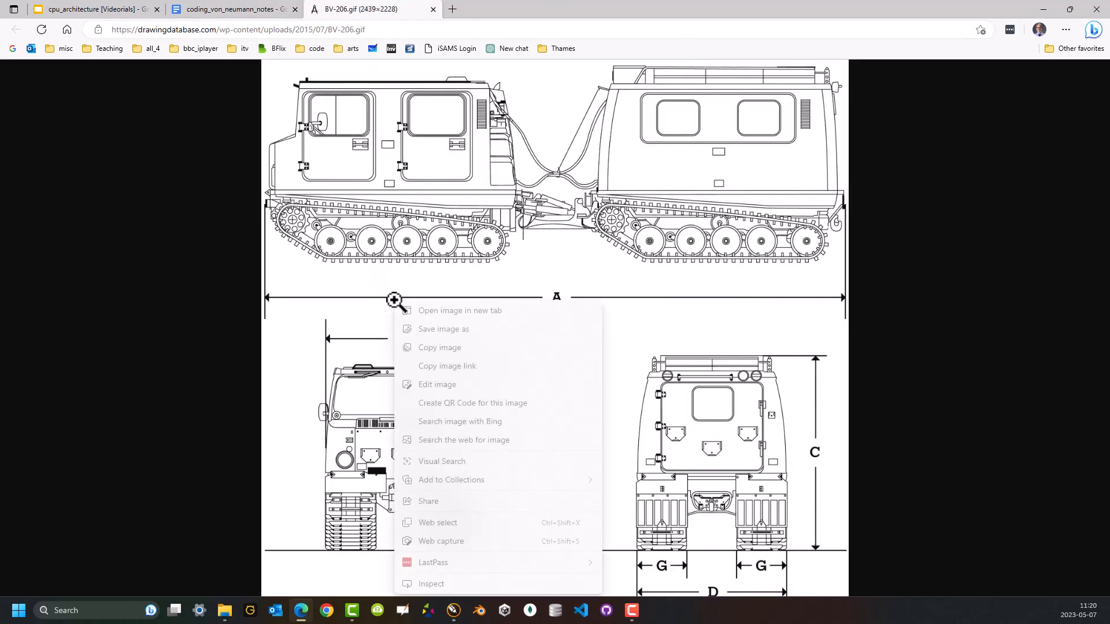
{"action": "left_click", "coordinate": [445, 351]}
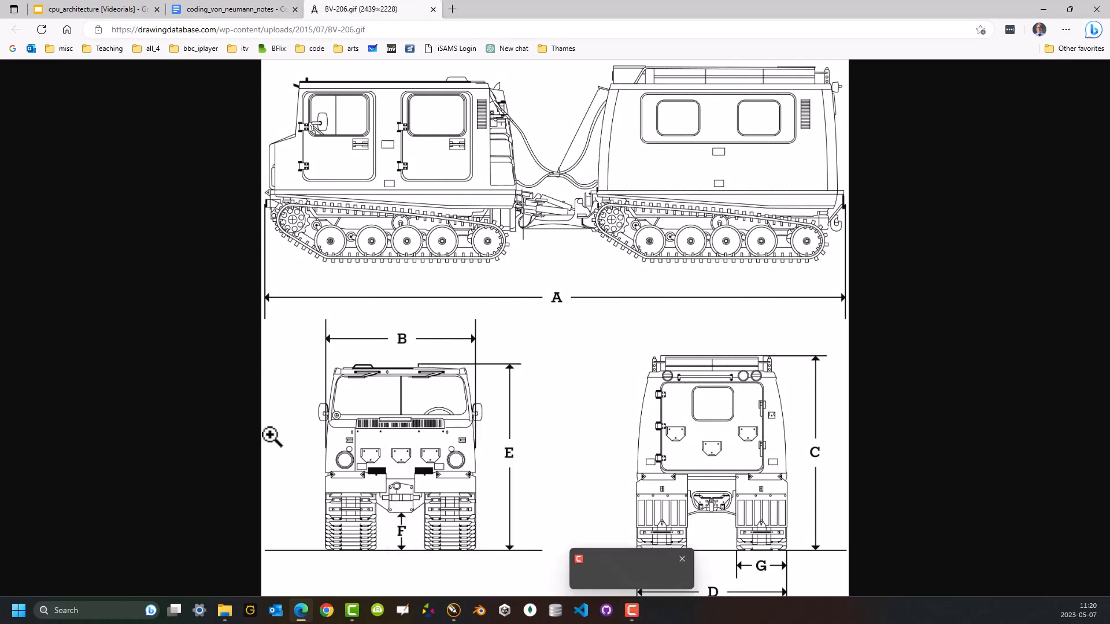
- Switch to CorelDRAW and paste the copied BV-206 line drawing into the army truck document
{"action": "left_click", "coordinate": [453, 611]}
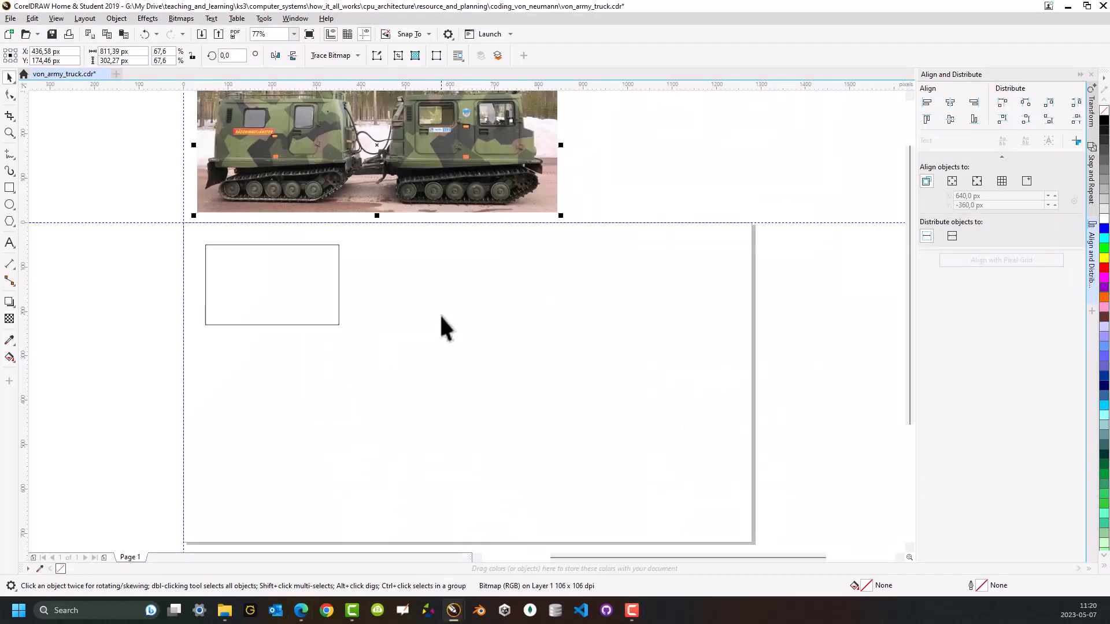
{"action": "left_click", "coordinate": [31, 18]}
{"action": "left_click", "coordinate": [60, 114]}
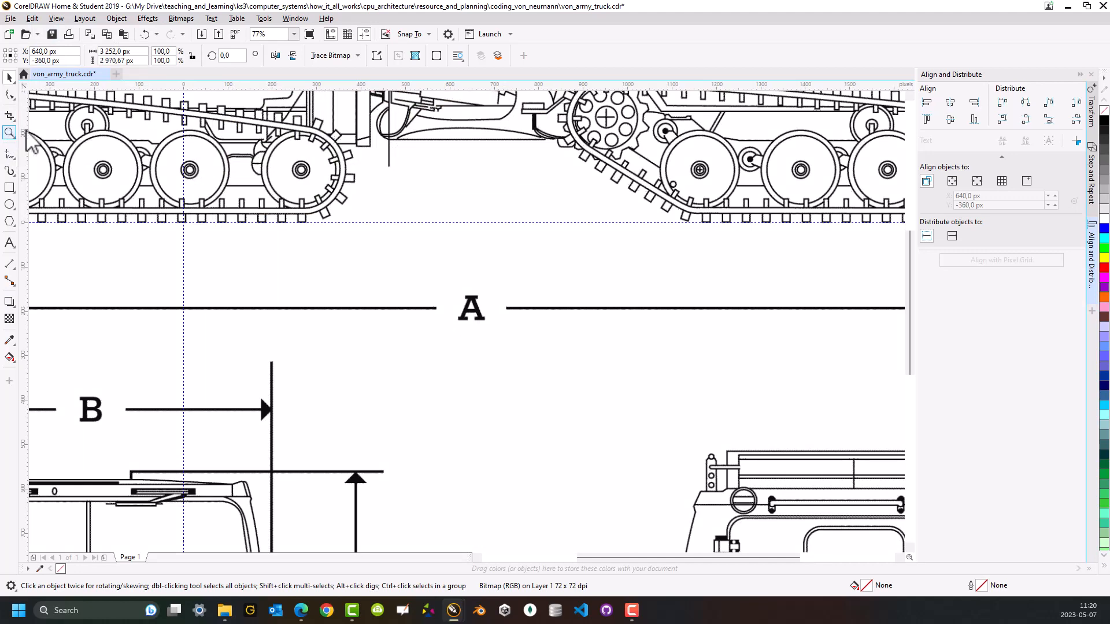
- Crop the pasted BV-206 drawing with the Shape tool to keep only the upper side view, about 1164 px high
{"action": "left_click", "coordinate": [10, 132]}
{"action": "left_click", "coordinate": [553, 318], "text": "shift"}
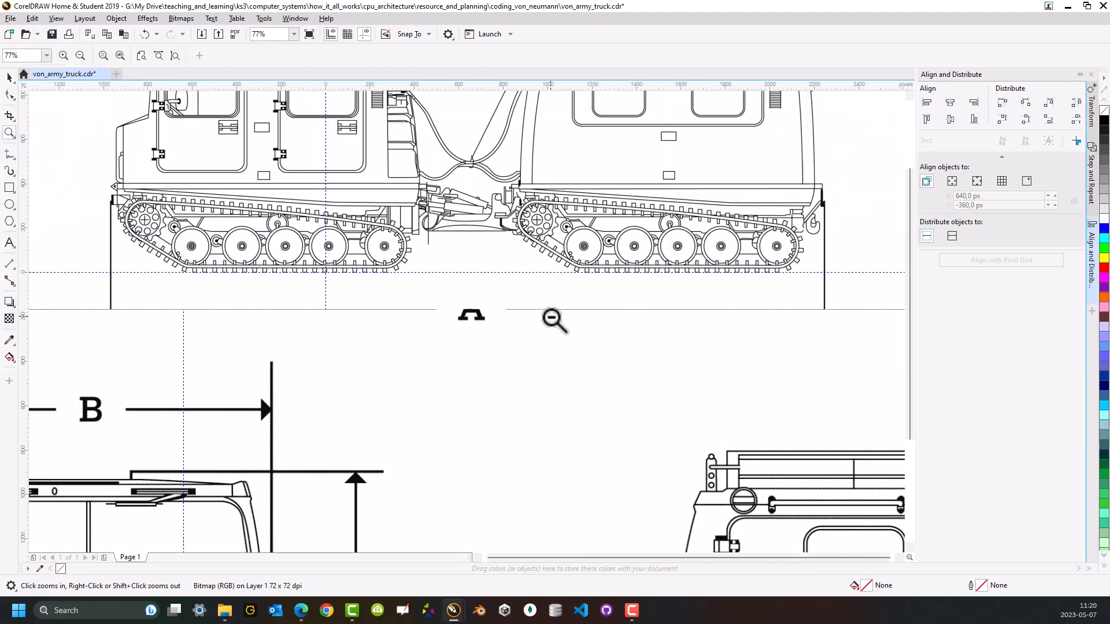
{"action": "left_click", "coordinate": [553, 318], "text": "shift"}
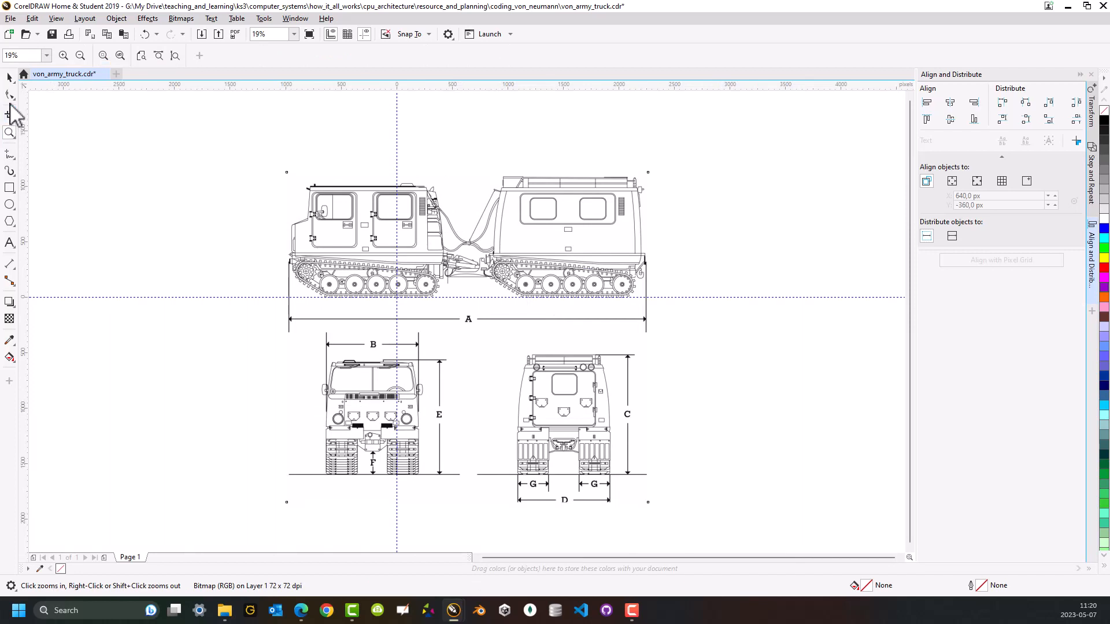
{"action": "left_click", "coordinate": [8, 94]}
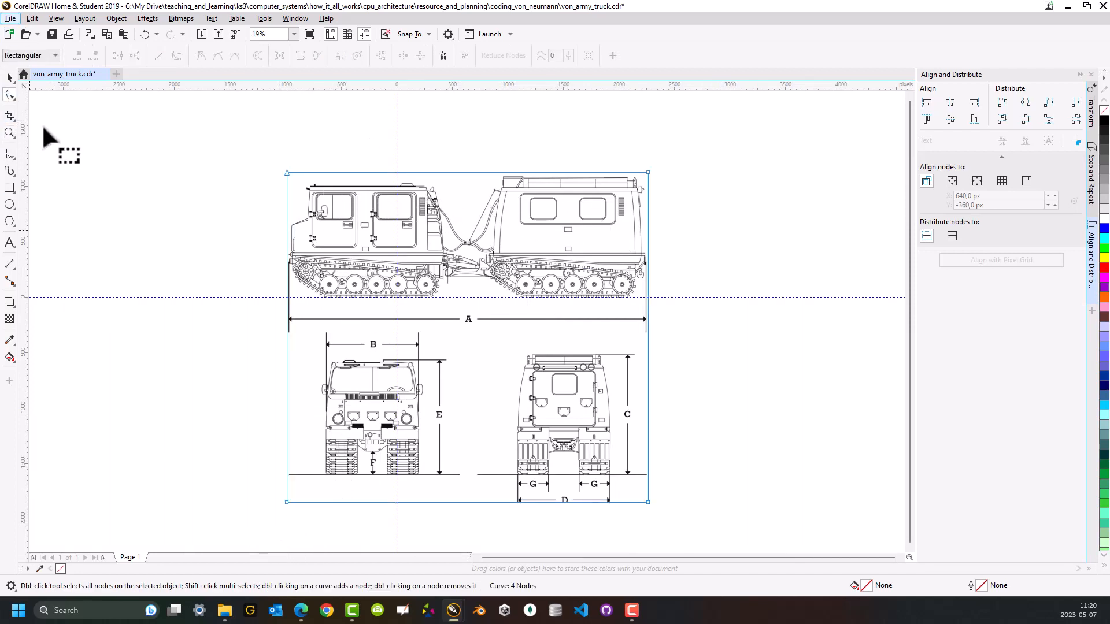
{"action": "left_click_drag", "start_coordinate": [229, 507], "coordinate": [732, 466]}
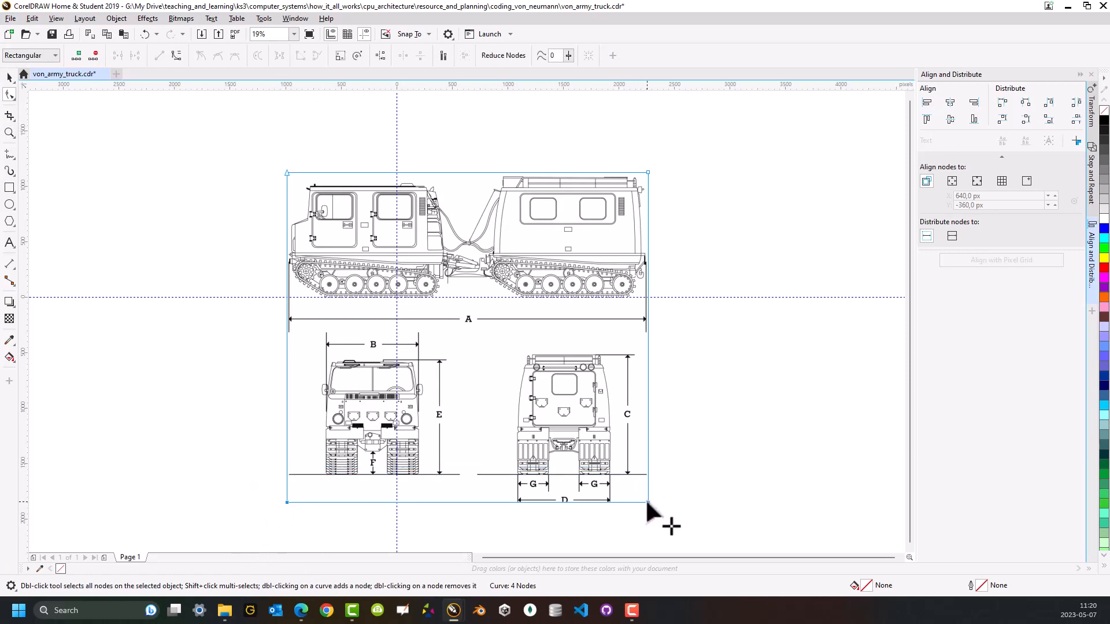
{"action": "left_click_drag", "start_coordinate": [647, 503], "coordinate": [650, 302]}
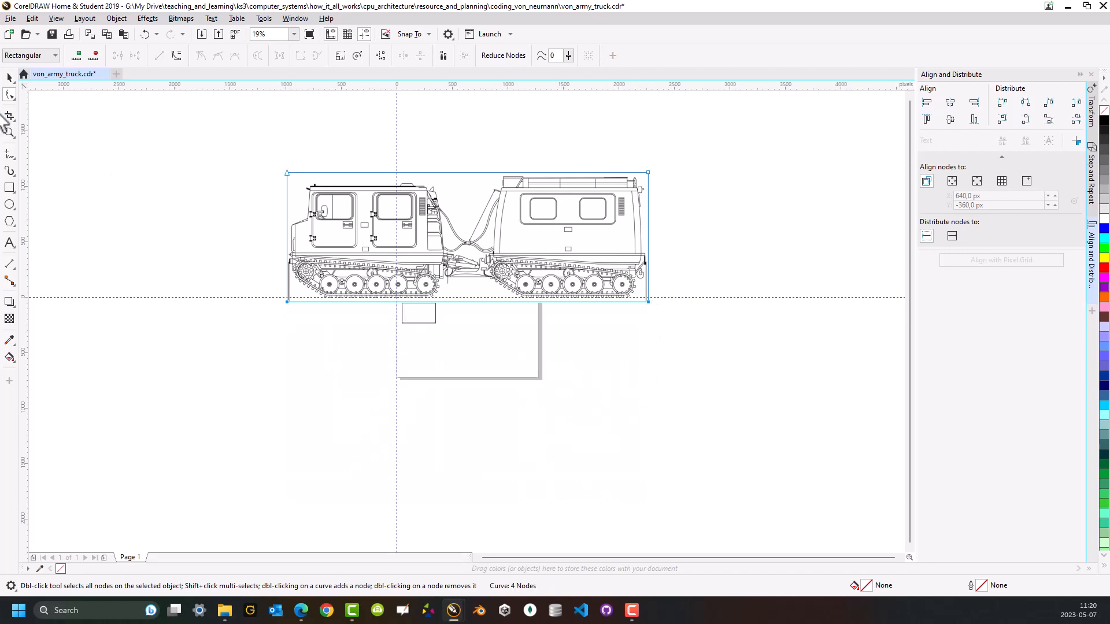
- Scale the cropped side-view drawing down proportionally, move it just beyond the page's right edge, and deselect it
{"action": "left_click", "coordinate": [10, 77]}
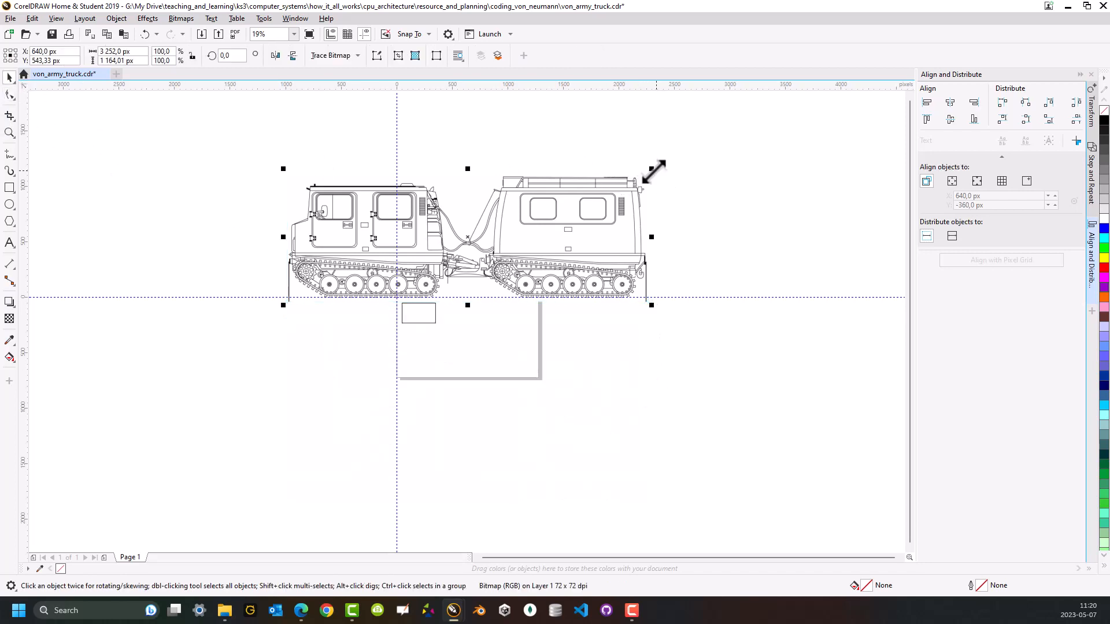
{"action": "mouse_move", "coordinate": [654, 171]}
{"action": "left_mouse_down"}
{"action": "mouse_move", "coordinate": [493, 240]}
{"action": "mouse_move", "coordinate": [401, 259]}
{"action": "mouse_move", "coordinate": [625, 288]}
{"action": "mouse_move", "coordinate": [535, 272]}
{"action": "mouse_move", "coordinate": [572, 296]}
{"action": "mouse_move", "coordinate": [584, 328]}
{"action": "left_mouse_up"}
{"action": "left_click", "coordinate": [446, 275]}
{"action": "left_click", "coordinate": [602, 448]}
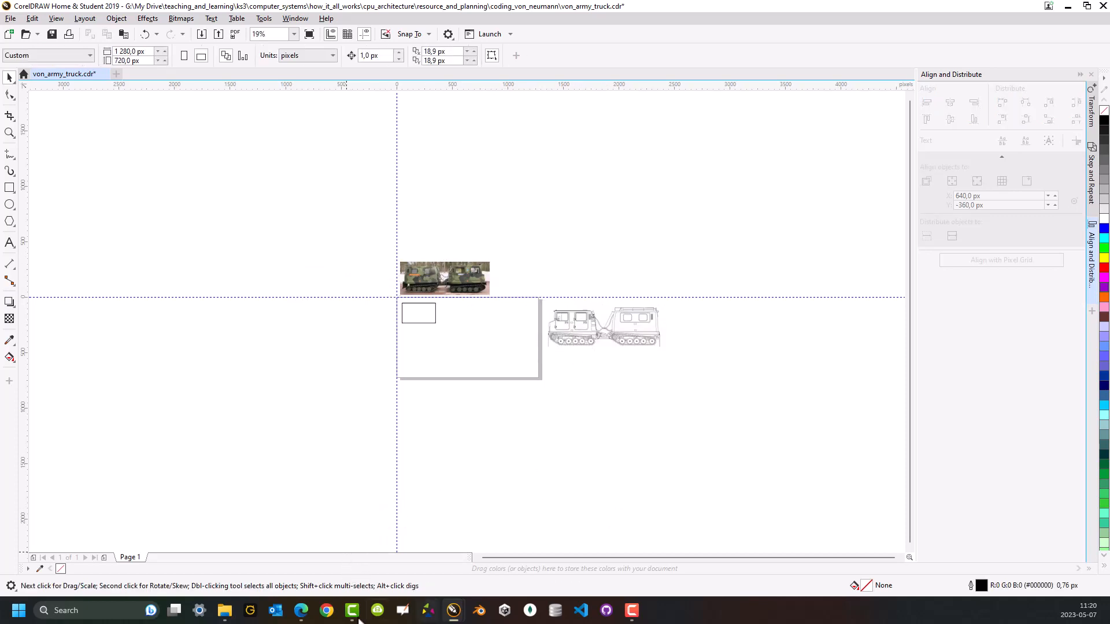
- Return to the browser, close the BV-206 image page, and open sketch.jpg from its link under the whiteboard sketch in the notes
{"action": "left_click", "coordinate": [301, 611]}
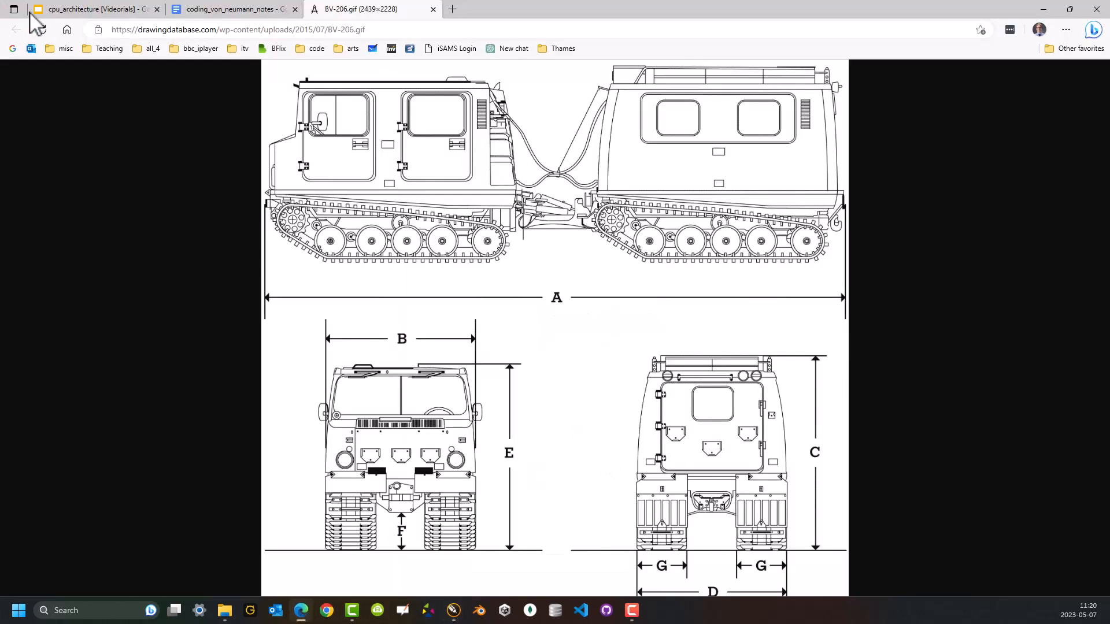
{"action": "left_click", "coordinate": [433, 9]}
{"action": "scroll", "coordinate": [324, 382], "scroll_direction": "down", "scroll_amount": 5}
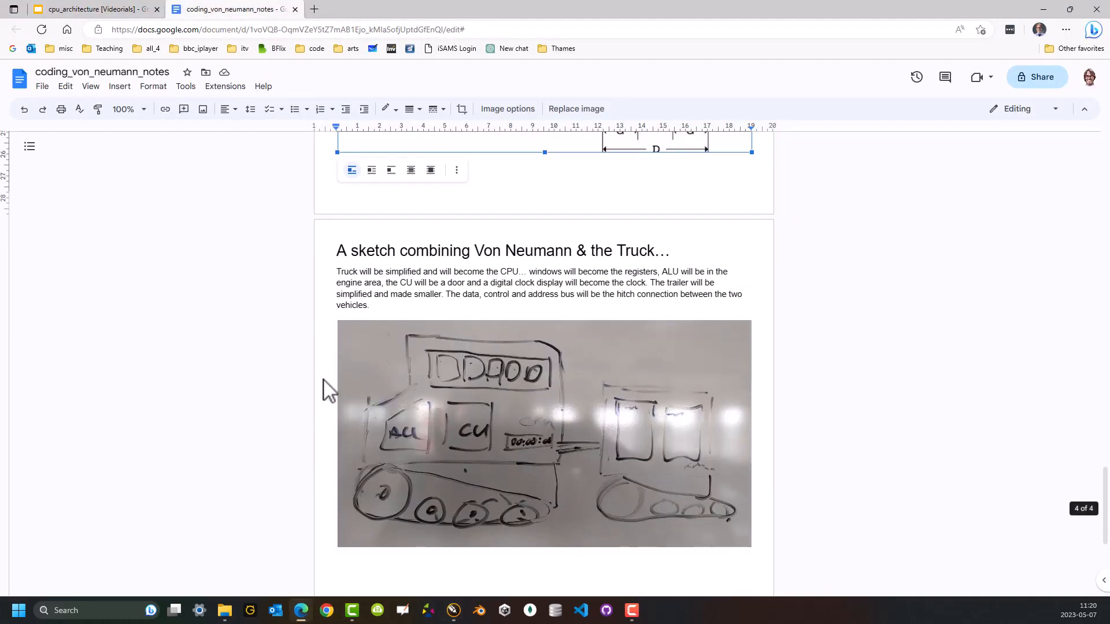
{"action": "scroll", "coordinate": [327, 390], "scroll_direction": "down", "scroll_amount": 3}
{"action": "left_click", "coordinate": [512, 300]}
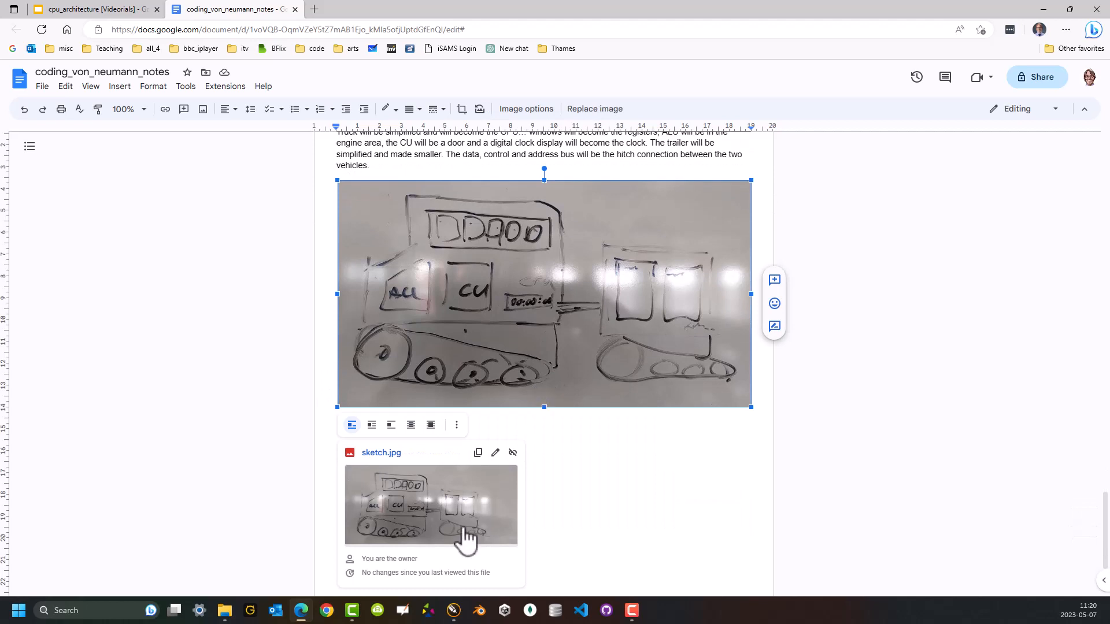
{"action": "left_click", "coordinate": [365, 455]}
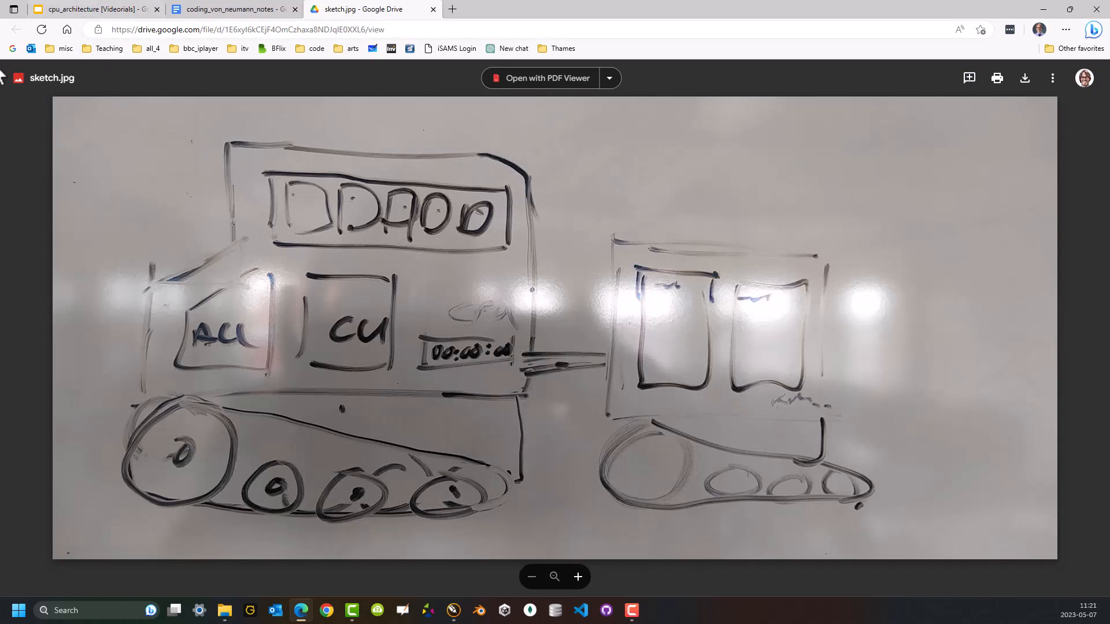
- Download sketch.jpg from Google Drive and show the file in the Downloads folder
{"action": "left_click", "coordinate": [248, 9]}
{"action": "left_click", "coordinate": [453, 208]}
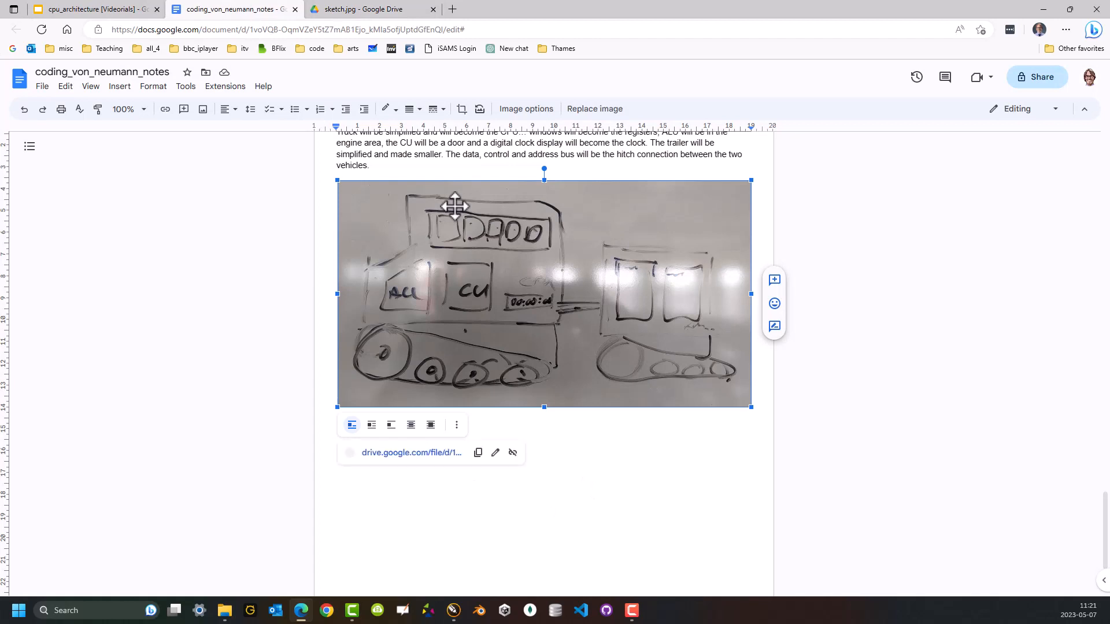
{"action": "left_click", "coordinate": [365, 9]}
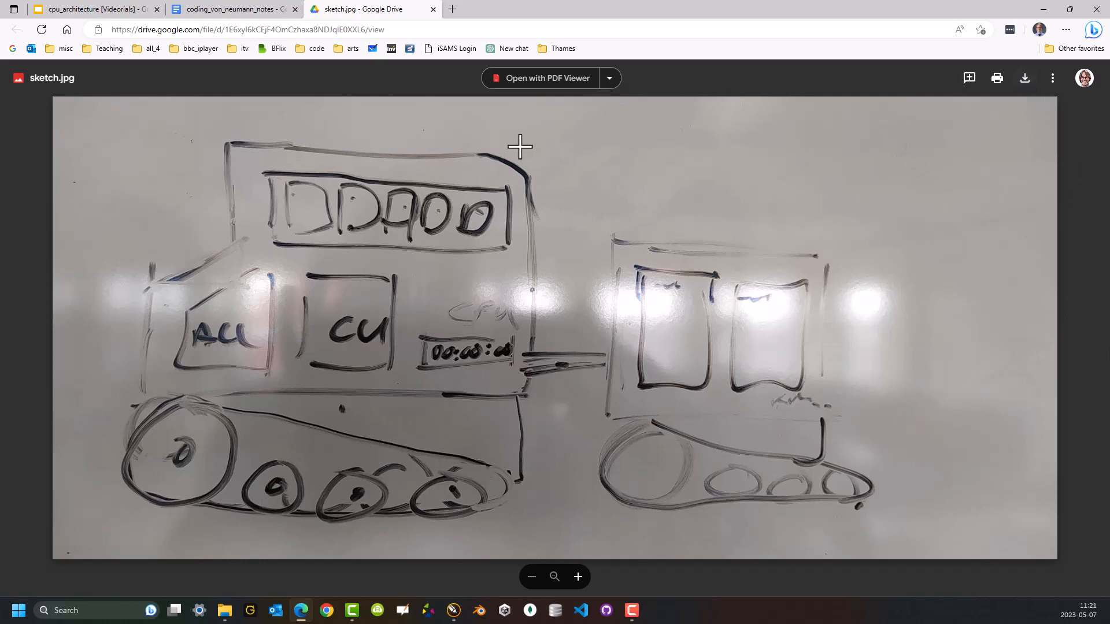
{"action": "left_click", "coordinate": [1024, 79]}
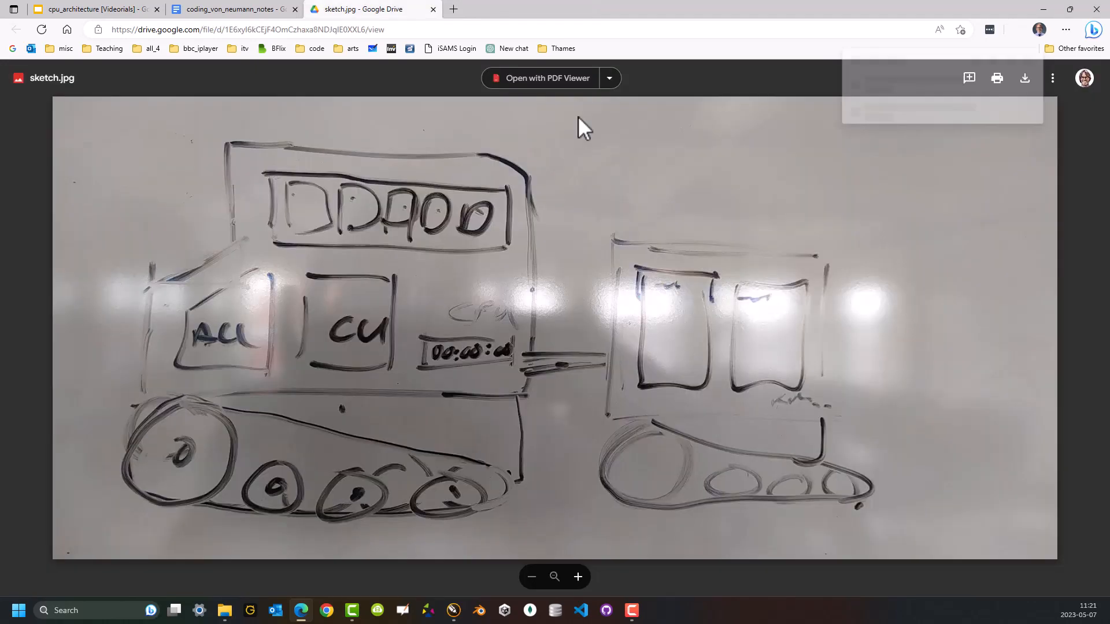
{"action": "left_click", "coordinate": [971, 77]}
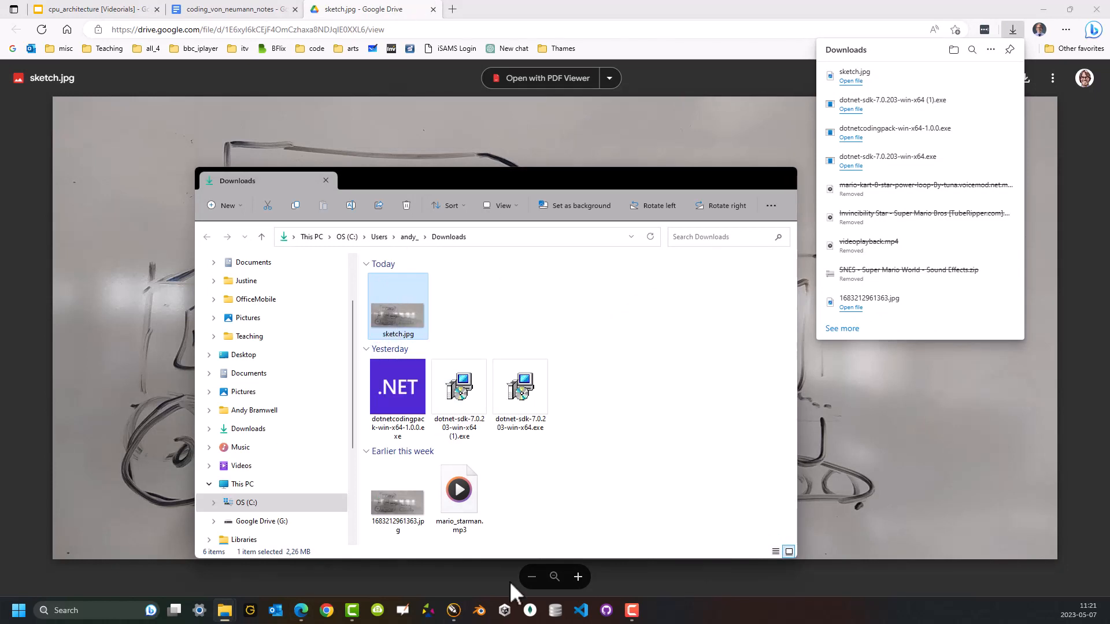
- Switch to CorelDRAW, import sketch.jpg from the Downloads folder, and place it in the drawing
{"action": "left_click", "coordinate": [453, 612]}
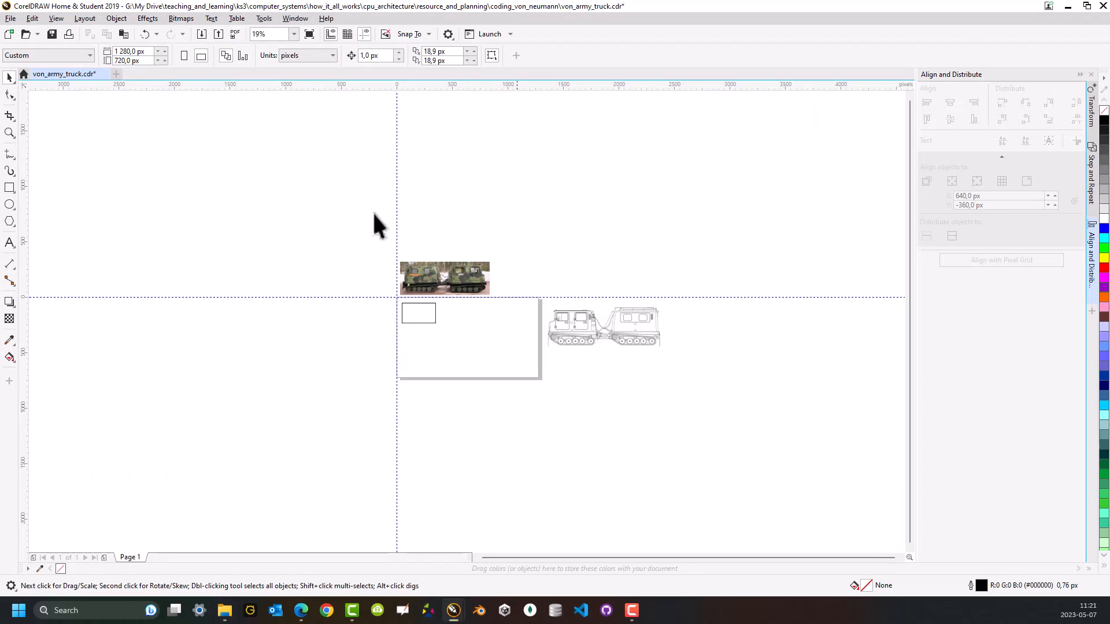
{"action": "left_click", "coordinate": [10, 17]}
{"action": "left_click", "coordinate": [55, 185]}
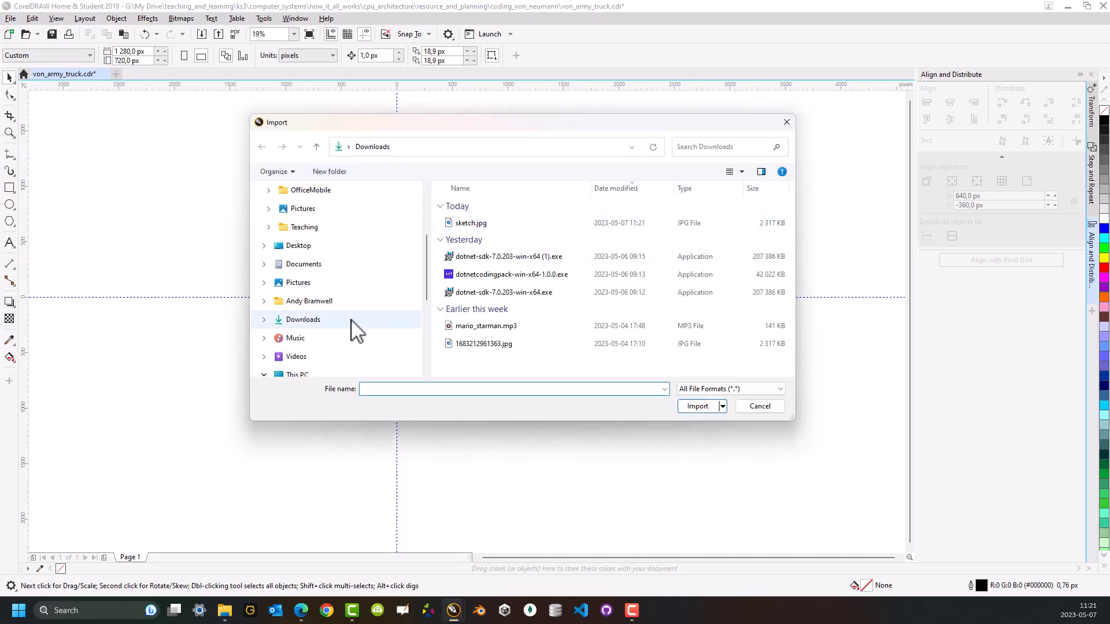
{"action": "left_click", "coordinate": [469, 222]}
{"action": "left_click", "coordinate": [469, 222]}
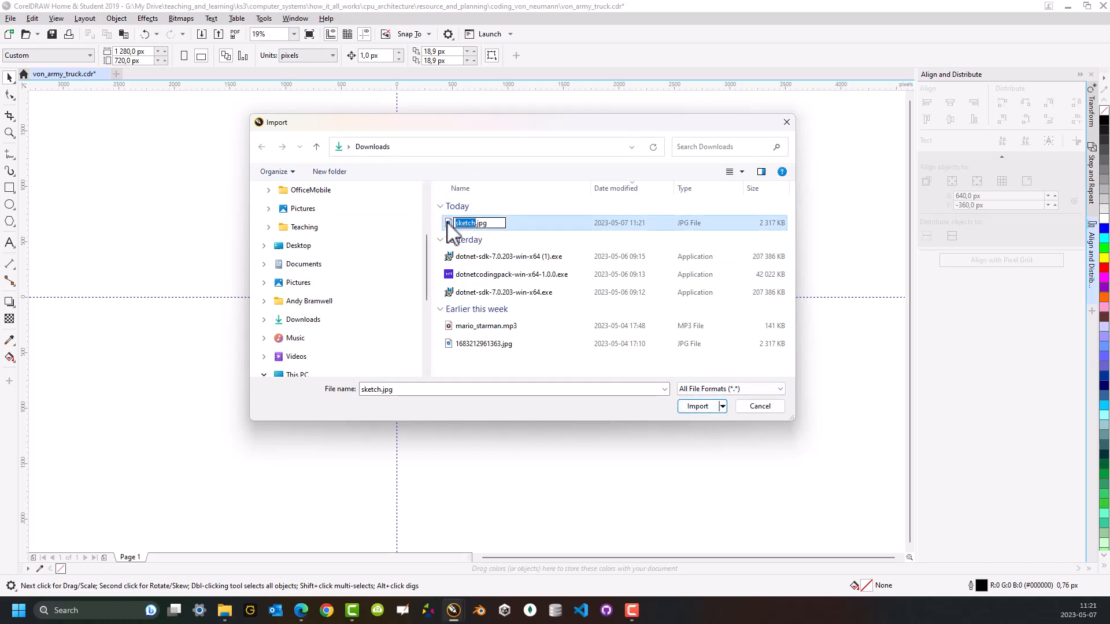
{"action": "left_click", "coordinate": [451, 227]}
{"action": "left_click", "coordinate": [690, 405]}
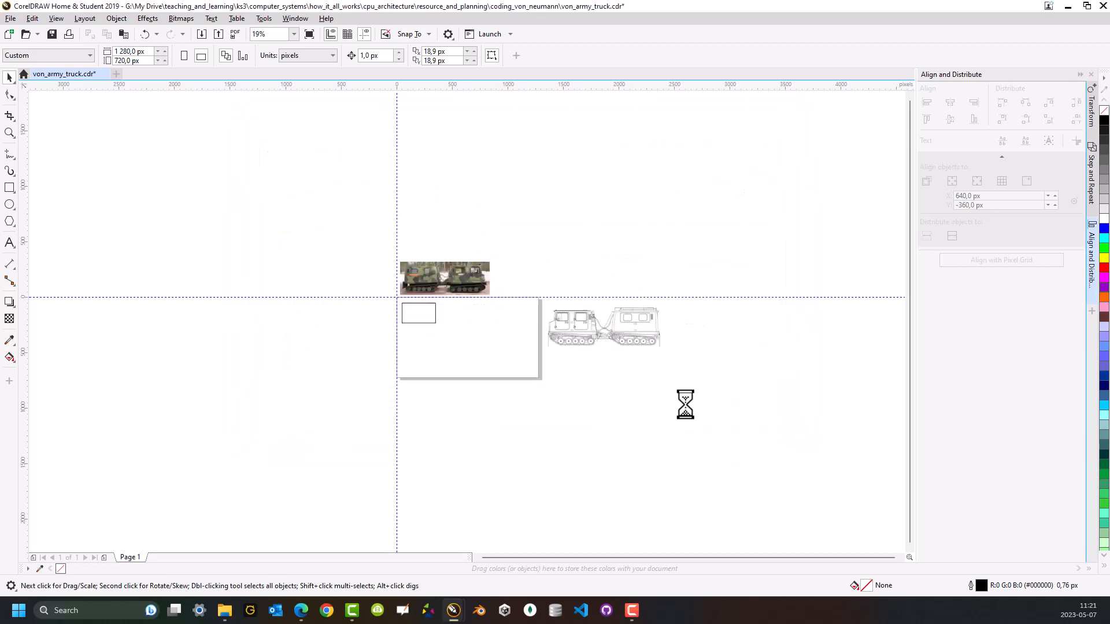
{"action": "left_click", "coordinate": [440, 328]}
- Scale the imported sketch proportionally to about 1642 × 757 px and position it over the lower part of the page
{"action": "mouse_move", "coordinate": [610, 443]}
{"action": "left_mouse_down"}
{"action": "mouse_move", "coordinate": [400, 368]}
{"action": "mouse_move", "coordinate": [304, 275]}
{"action": "left_mouse_up"}
{"action": "mouse_move", "coordinate": [729, 156]}
{"action": "left_mouse_down"}
{"action": "mouse_move", "coordinate": [592, 240]}
{"action": "mouse_move", "coordinate": [409, 322]}
{"action": "mouse_move", "coordinate": [326, 344]}
{"action": "left_mouse_up"}
{"action": "left_click_drag", "start_coordinate": [308, 390], "coordinate": [486, 381]}
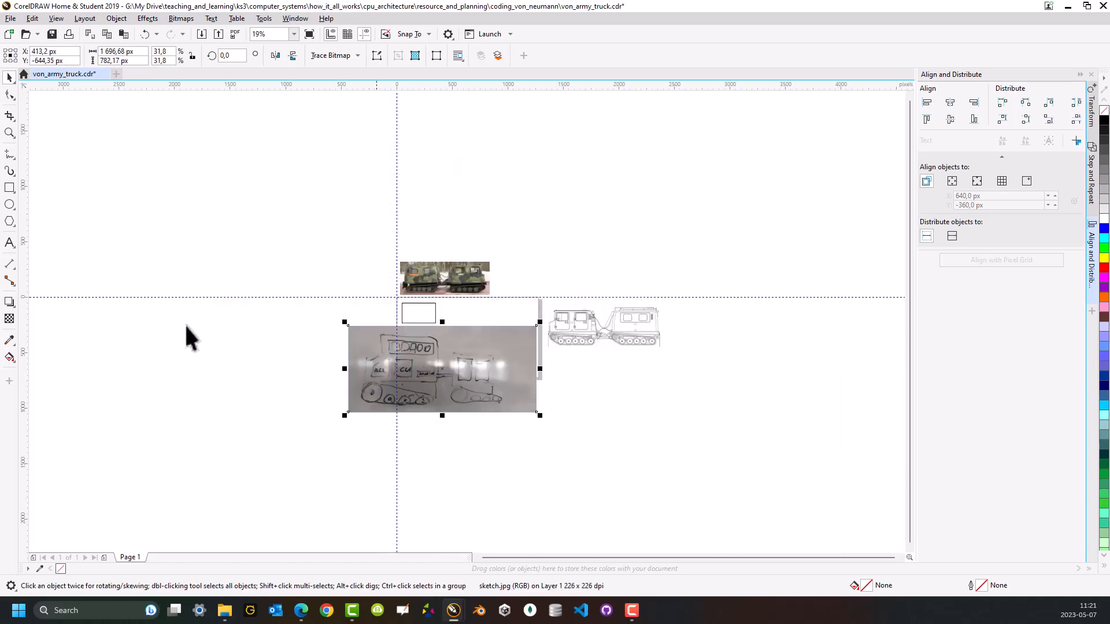
{"action": "left_click", "coordinate": [10, 133]}
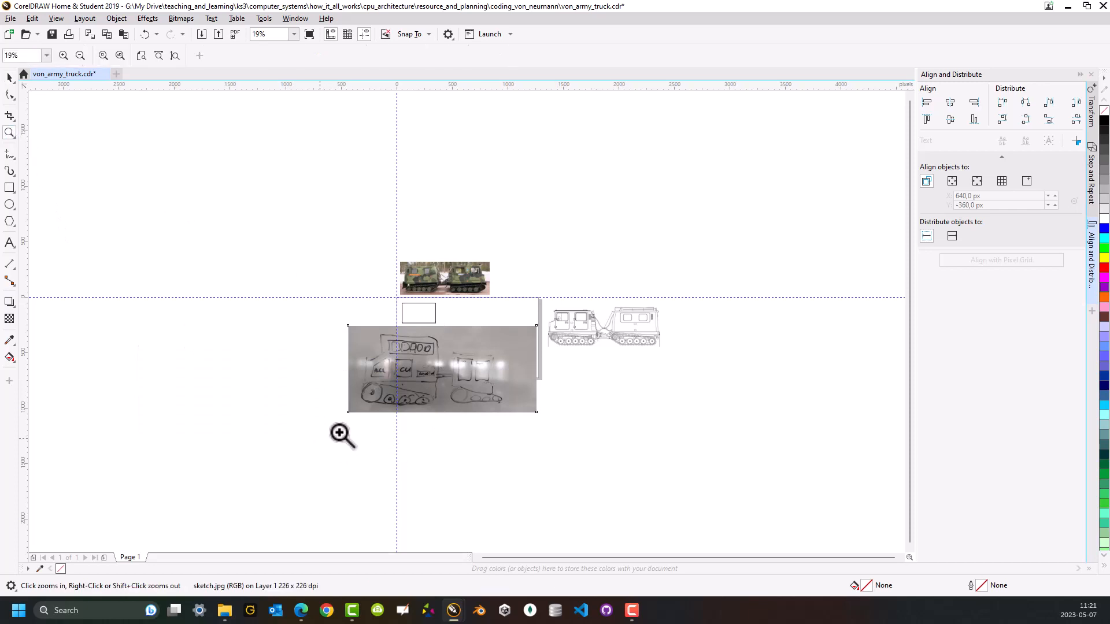
{"action": "left_click_drag", "start_coordinate": [321, 439], "coordinate": [686, 239]}
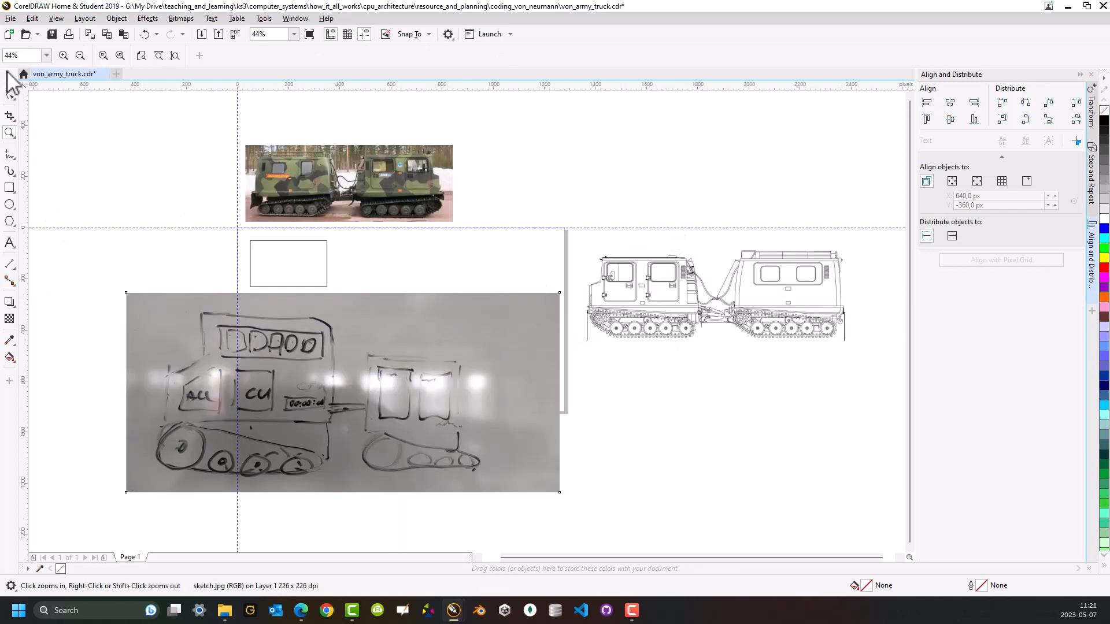
{"action": "left_click", "coordinate": [9, 77]}
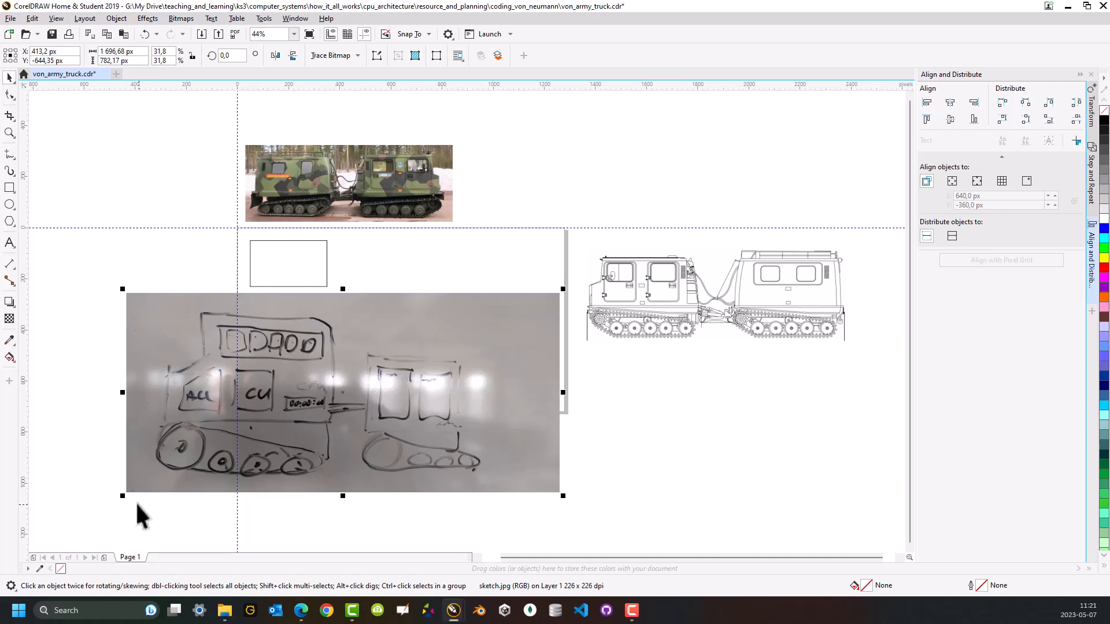
{"action": "left_click_drag", "start_coordinate": [123, 496], "coordinate": [140, 486]}
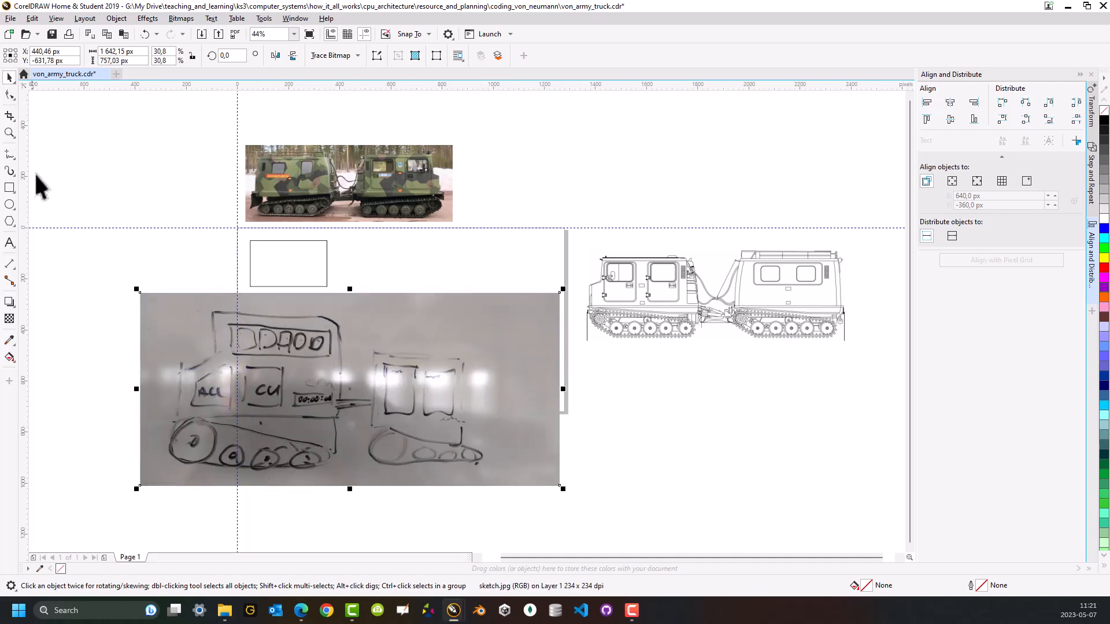
- Crop the empty margins off the sketch's right, left and upper sides with the Shape tool, leaving about 1294 × 723 px
{"action": "left_click", "coordinate": [10, 95]}
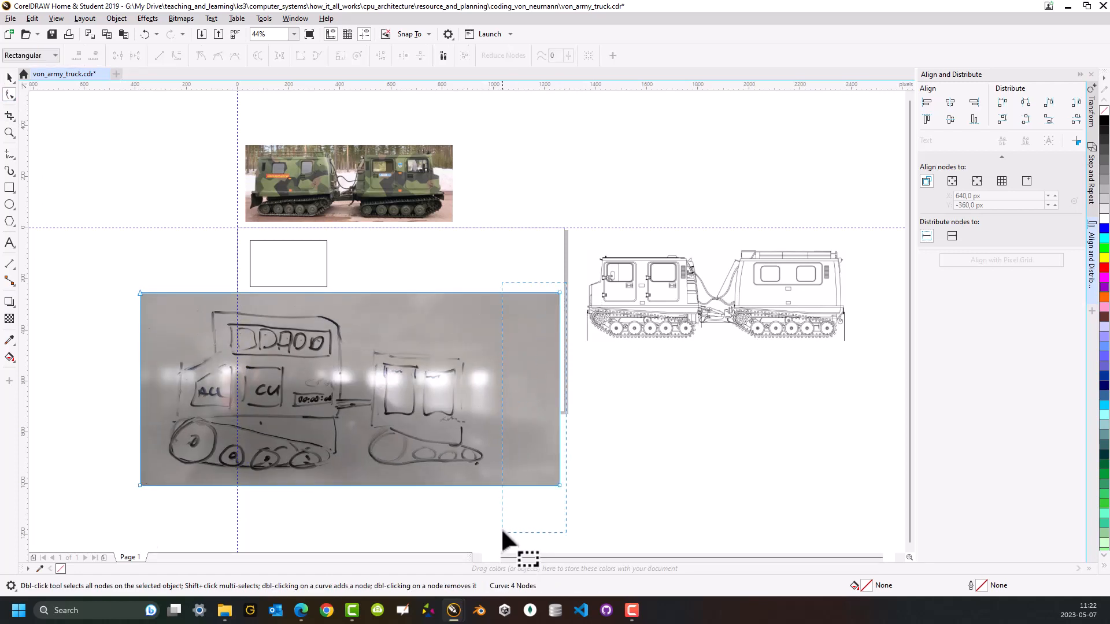
{"action": "left_click", "coordinate": [554, 484]}
{"action": "left_click_drag", "start_coordinate": [559, 485], "coordinate": [490, 484]}
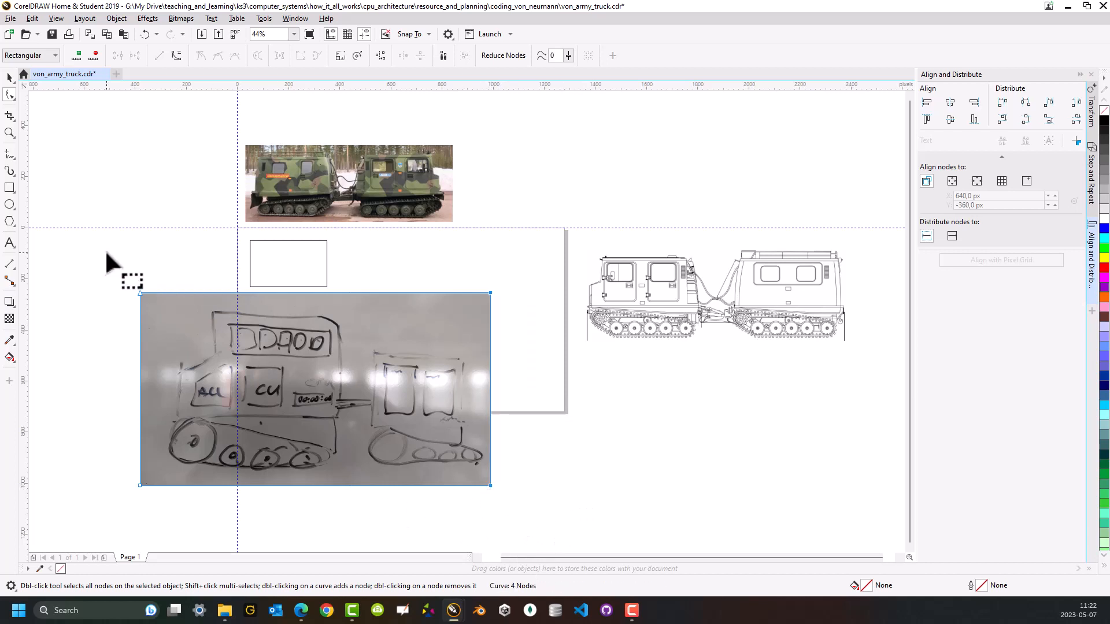
{"action": "mouse_move", "coordinate": [106, 255]}
{"action": "left_mouse_down"}
{"action": "mouse_move", "coordinate": [144, 488]}
{"action": "mouse_move", "coordinate": [160, 486]}
{"action": "left_mouse_up"}
{"action": "left_click_drag", "start_coordinate": [139, 244], "coordinate": [490, 301]}
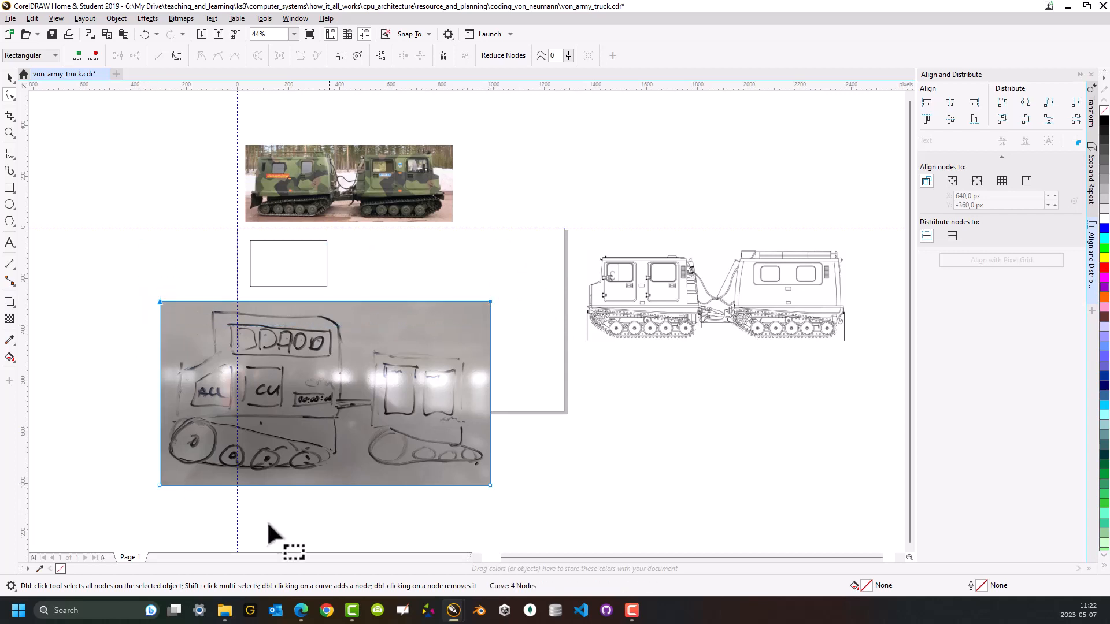
- Scale the cropped sketch proportionally to about 1169 × 653 px and move it inside the page borders
{"action": "left_click", "coordinate": [9, 77]}
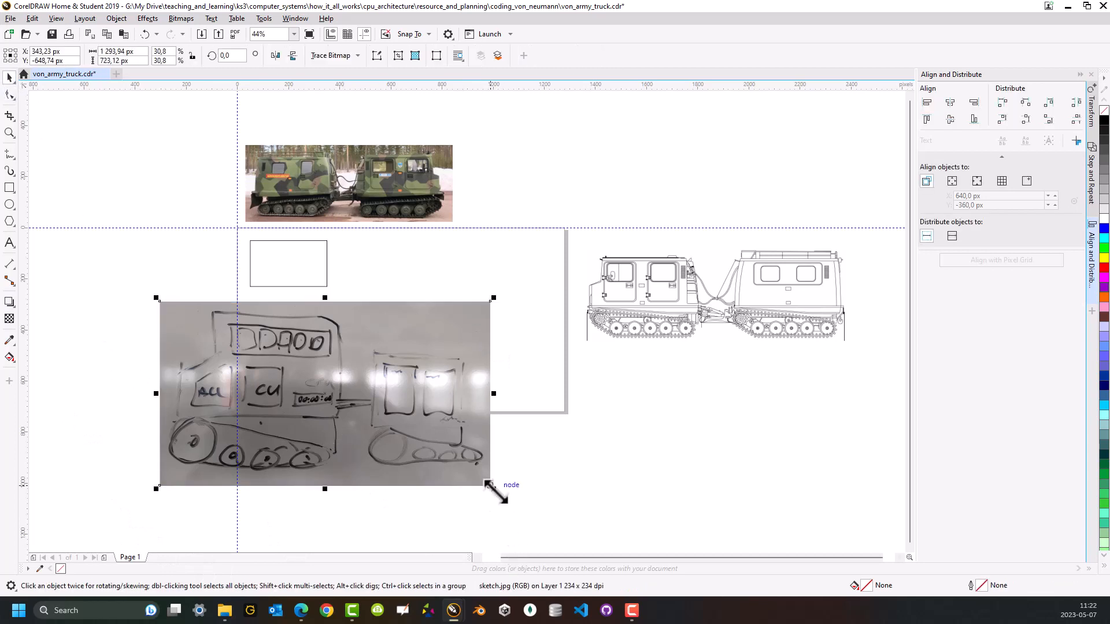
{"action": "left_click_drag", "start_coordinate": [493, 489], "coordinate": [444, 461]}
{"action": "left_click_drag", "start_coordinate": [334, 395], "coordinate": [419, 328]}
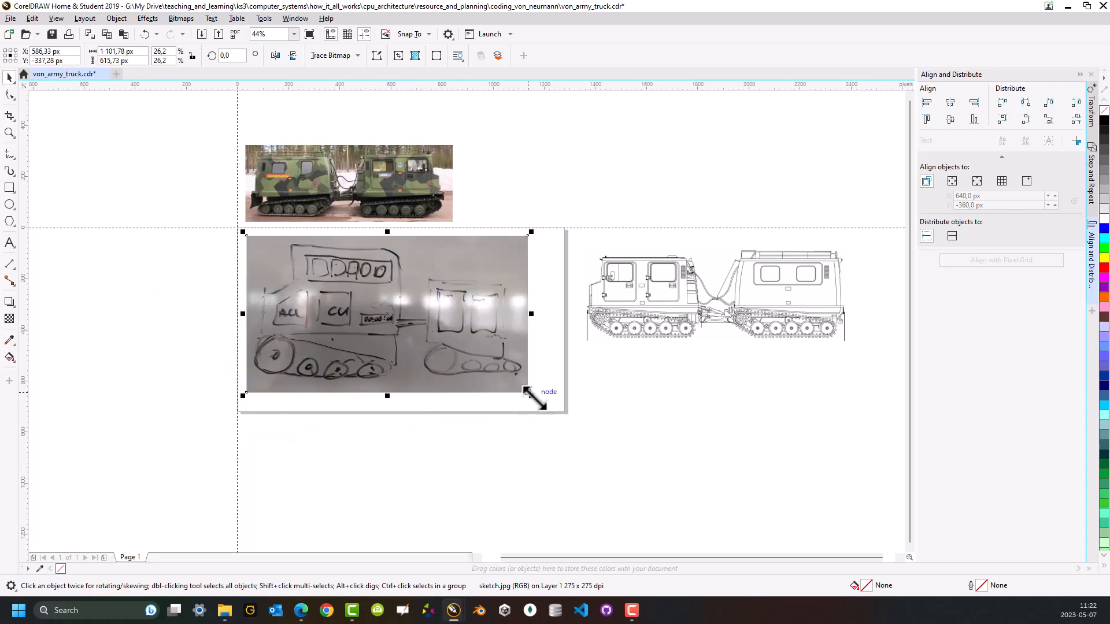
{"action": "left_click_drag", "start_coordinate": [530, 395], "coordinate": [549, 405]}
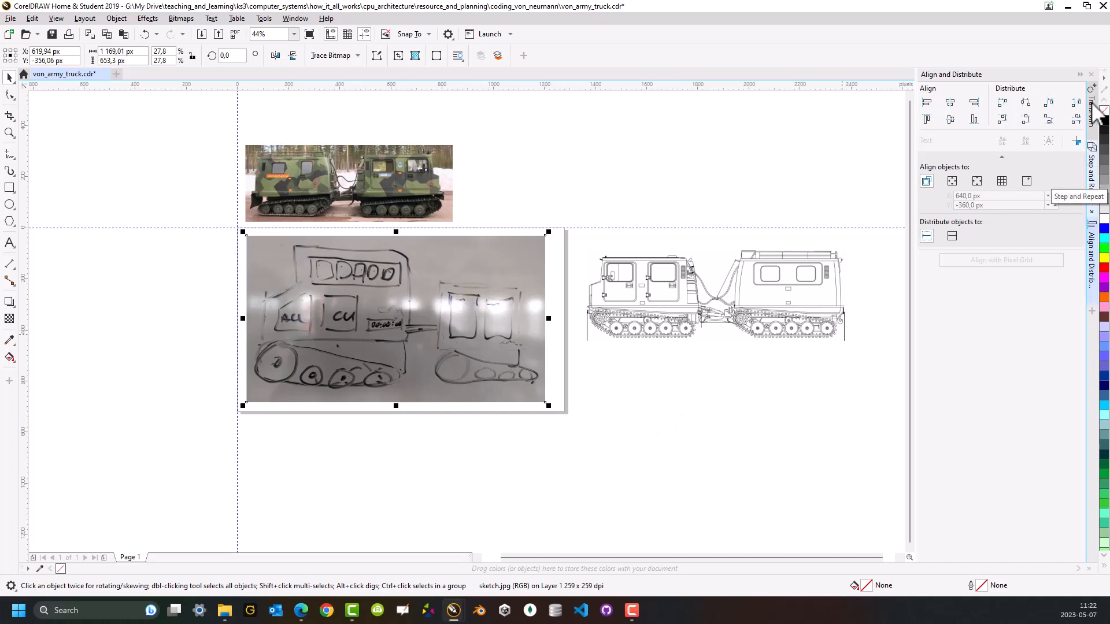
- Center the whiteboard sketch horizontally and vertically on the page, aligning it to the page edges
{"action": "left_click", "coordinate": [1091, 254]}
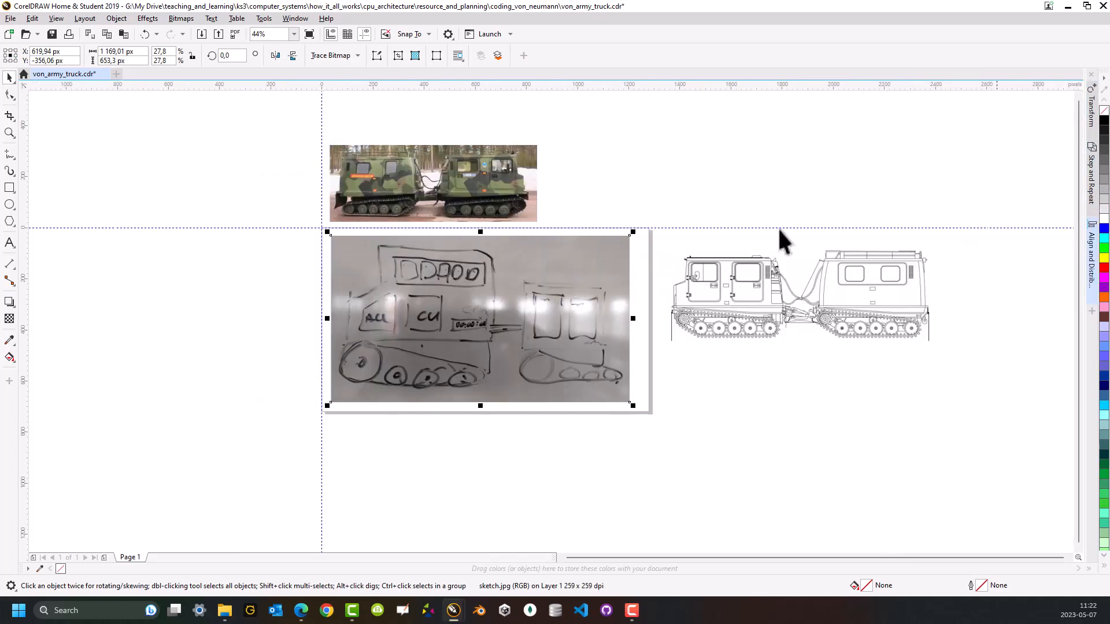
{"action": "left_click", "coordinate": [1093, 254]}
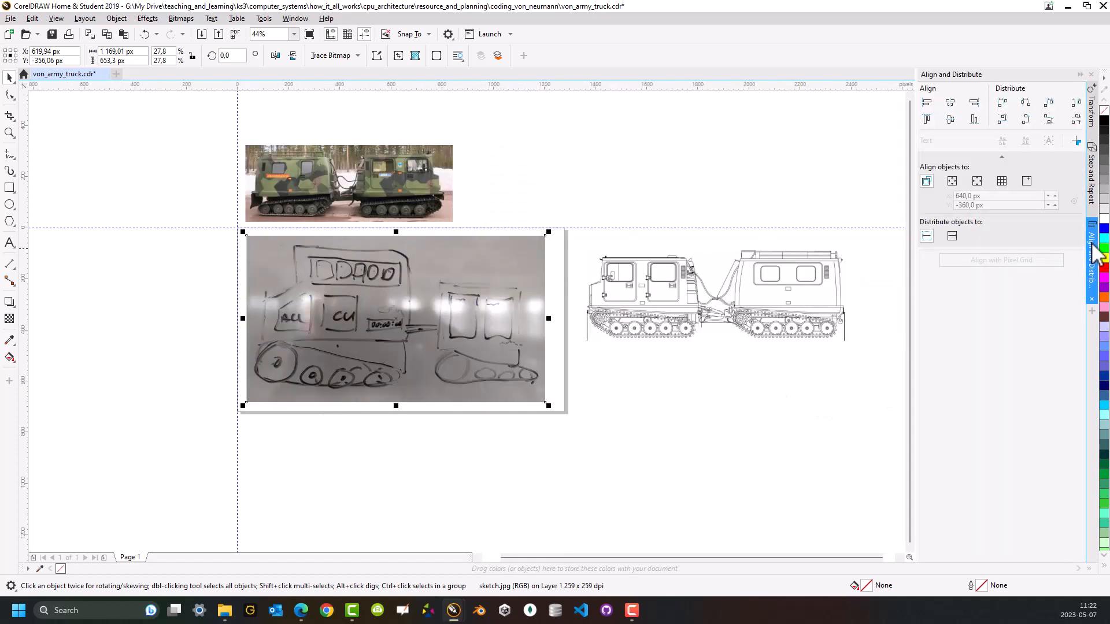
{"action": "left_click", "coordinate": [955, 182]}
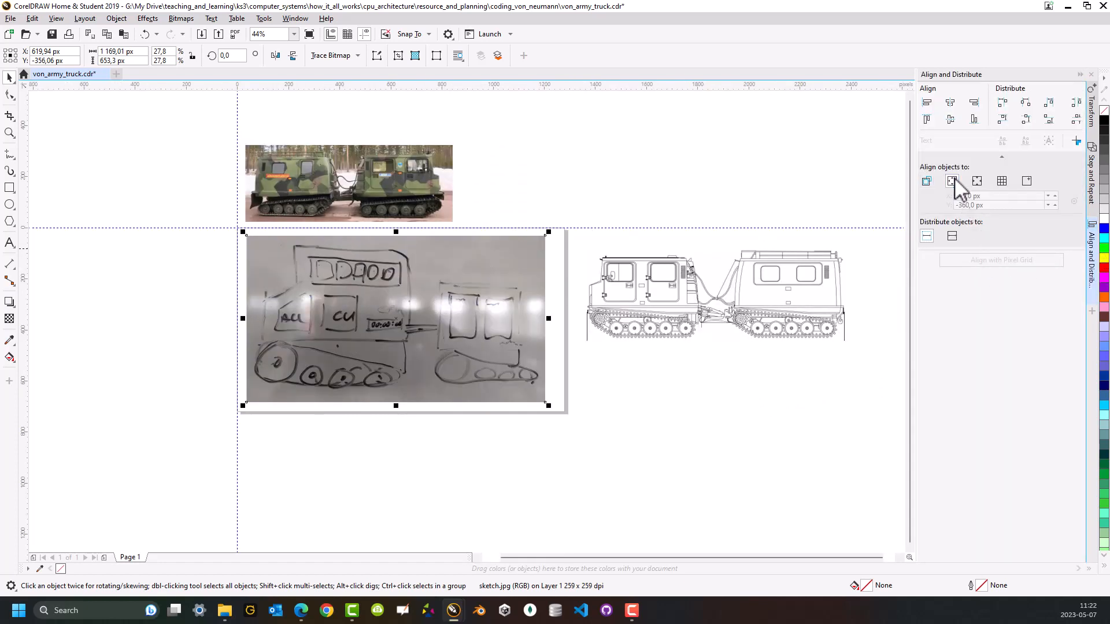
{"action": "left_click", "coordinate": [955, 109]}
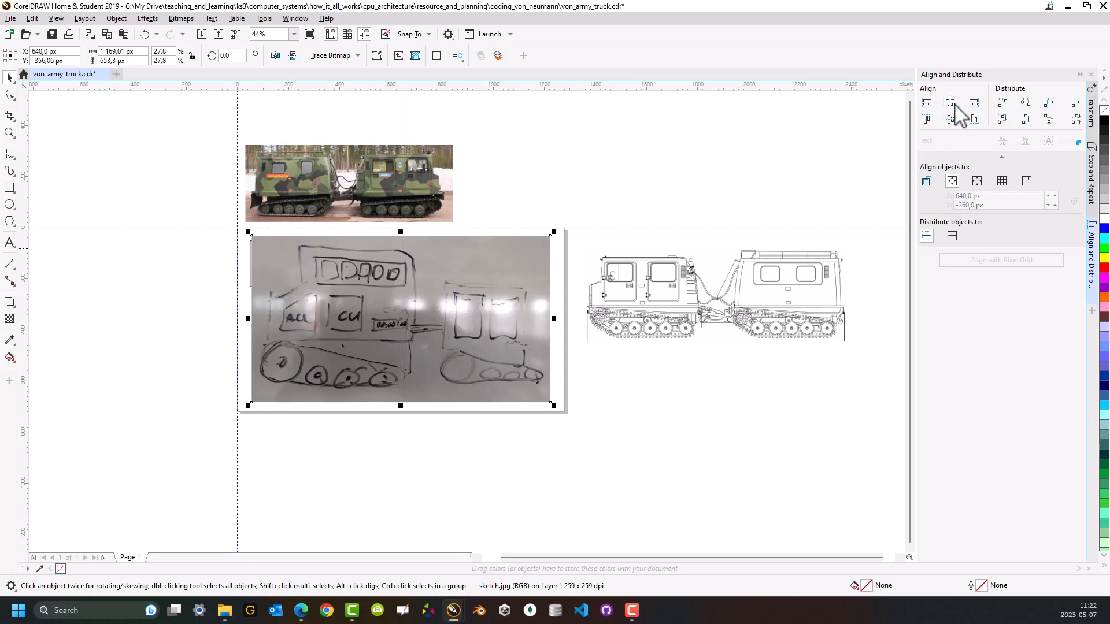
{"action": "left_click", "coordinate": [951, 120]}
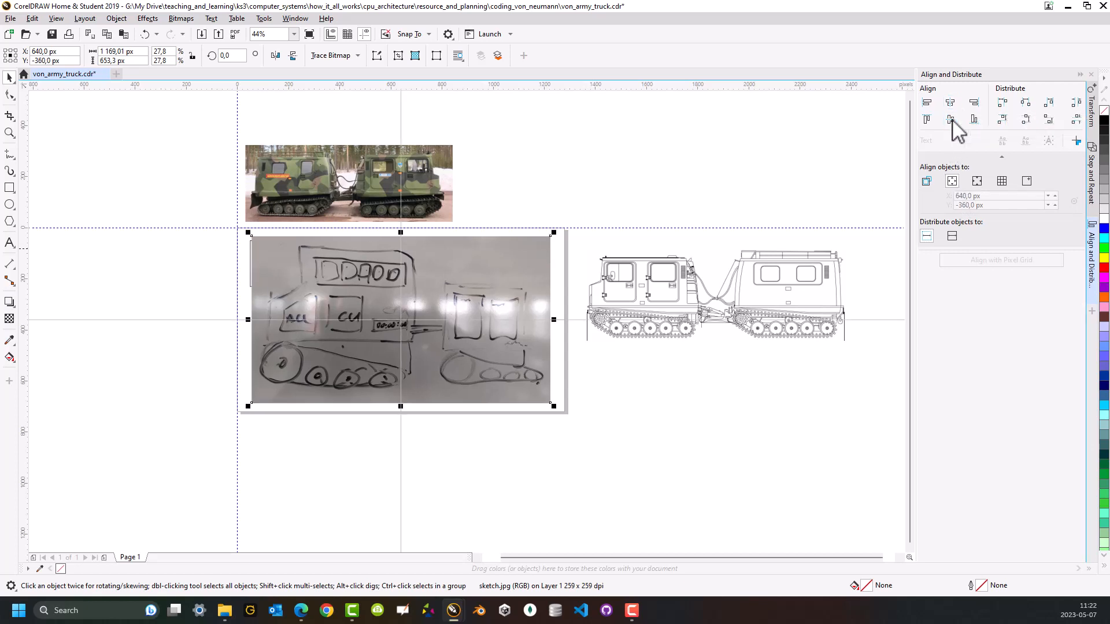
{"action": "left_click", "coordinate": [616, 467]}
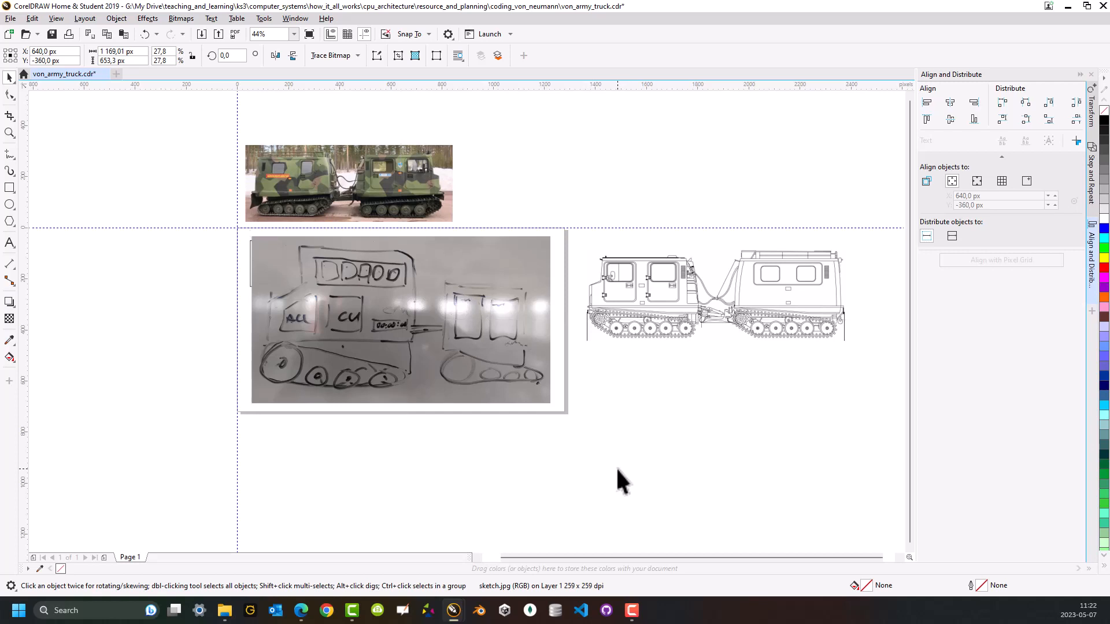
- Scale the line drawing proportionally to about 855 × 306 px and move it above the page beside the vehicle photo
{"action": "left_click", "coordinate": [664, 285]}
{"action": "left_click_drag", "start_coordinate": [845, 248], "coordinate": [804, 266]}
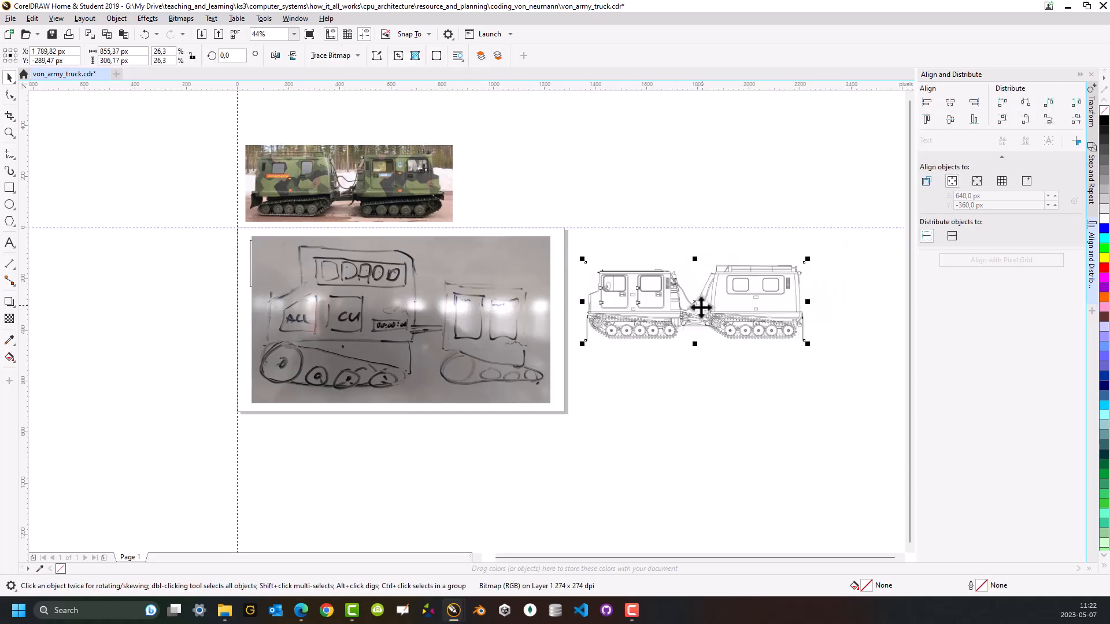
{"action": "mouse_move", "coordinate": [701, 307]}
{"action": "left_mouse_down"}
{"action": "mouse_move", "coordinate": [602, 209]}
{"action": "mouse_move", "coordinate": [556, 198]}
{"action": "left_mouse_up"}
{"action": "left_click", "coordinate": [472, 323]}
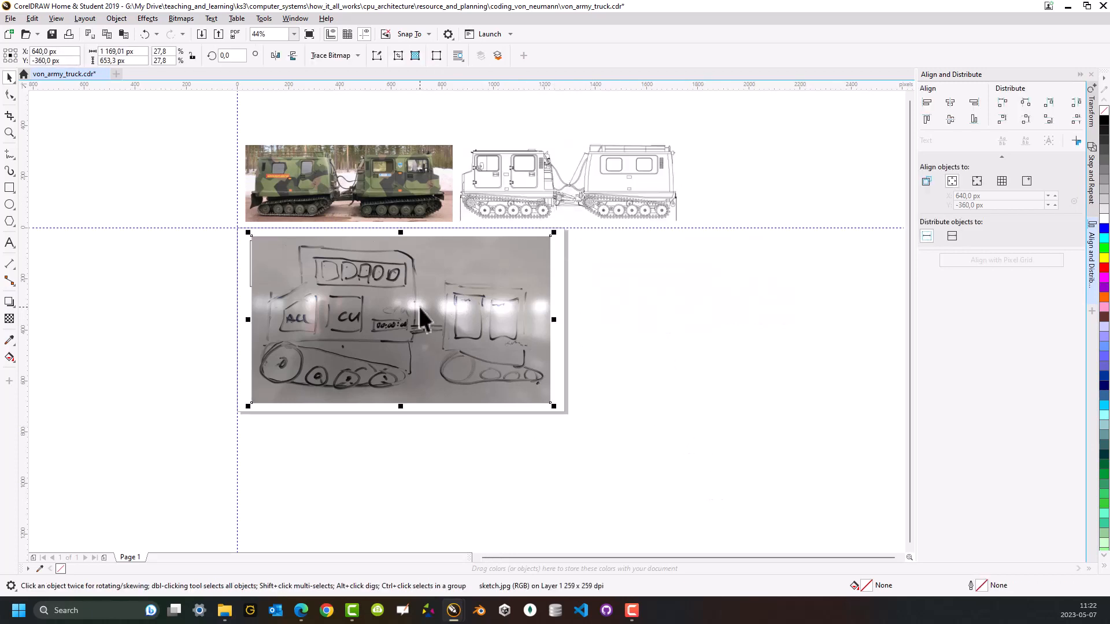
{"action": "left_click", "coordinate": [697, 408]}
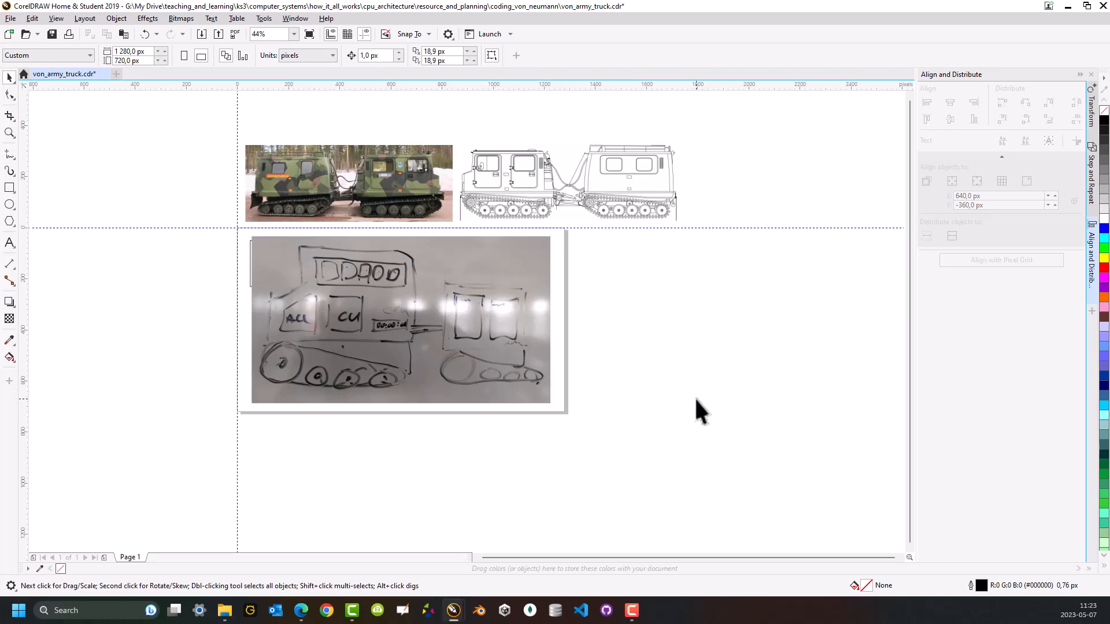
- Show the Objects docker and rename the layer holding the imported images as reference
{"action": "left_click", "coordinate": [295, 18]}
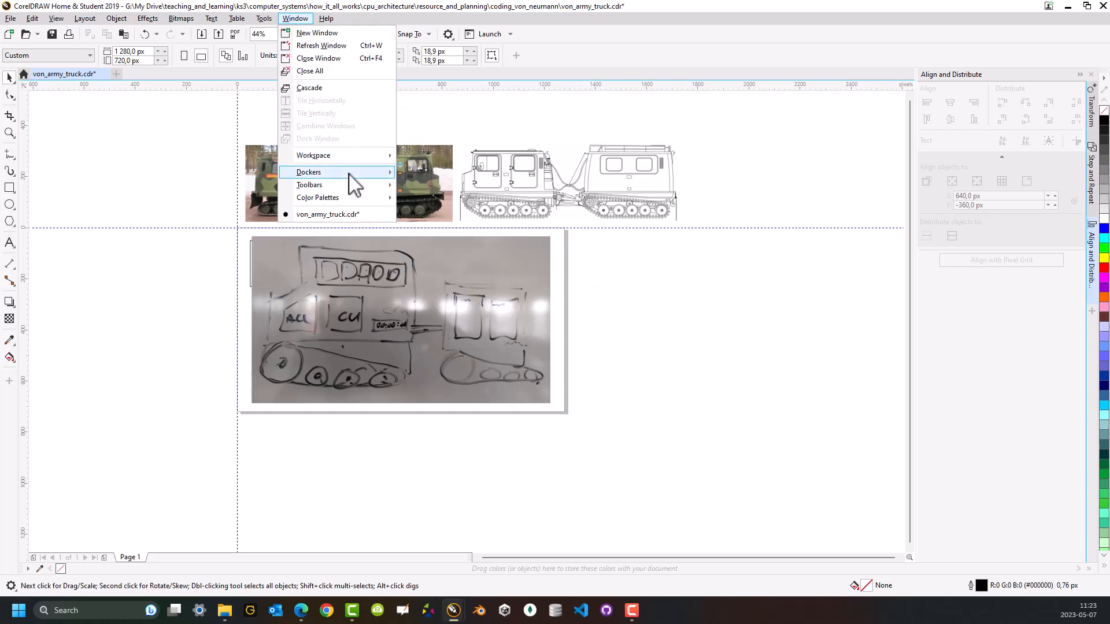
{"action": "mouse_move", "coordinate": [350, 173]}
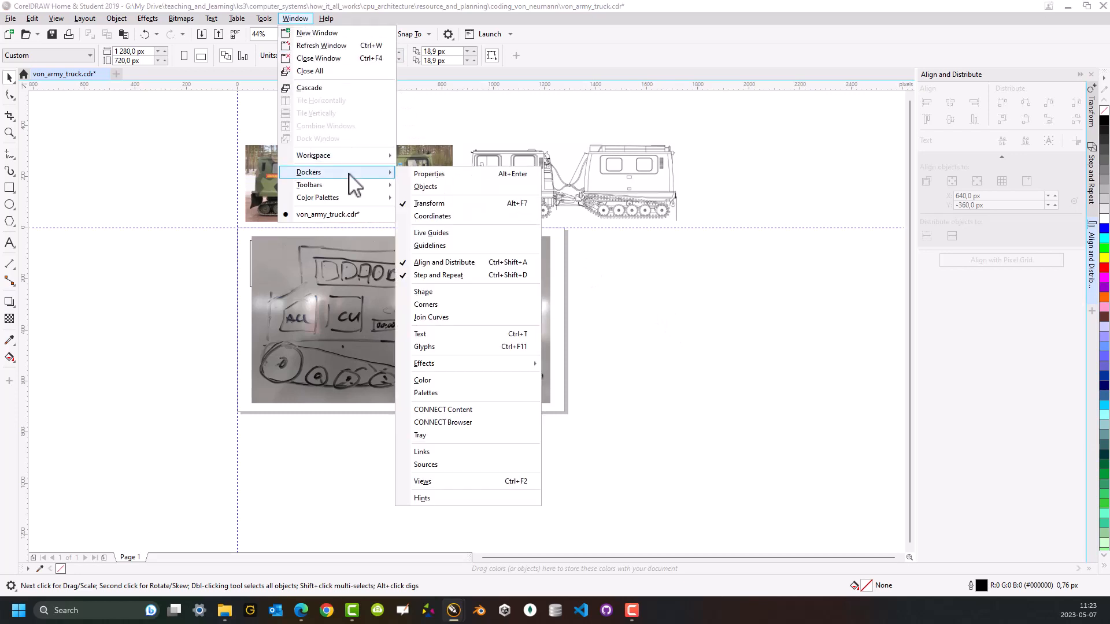
{"action": "left_click", "coordinate": [450, 187]}
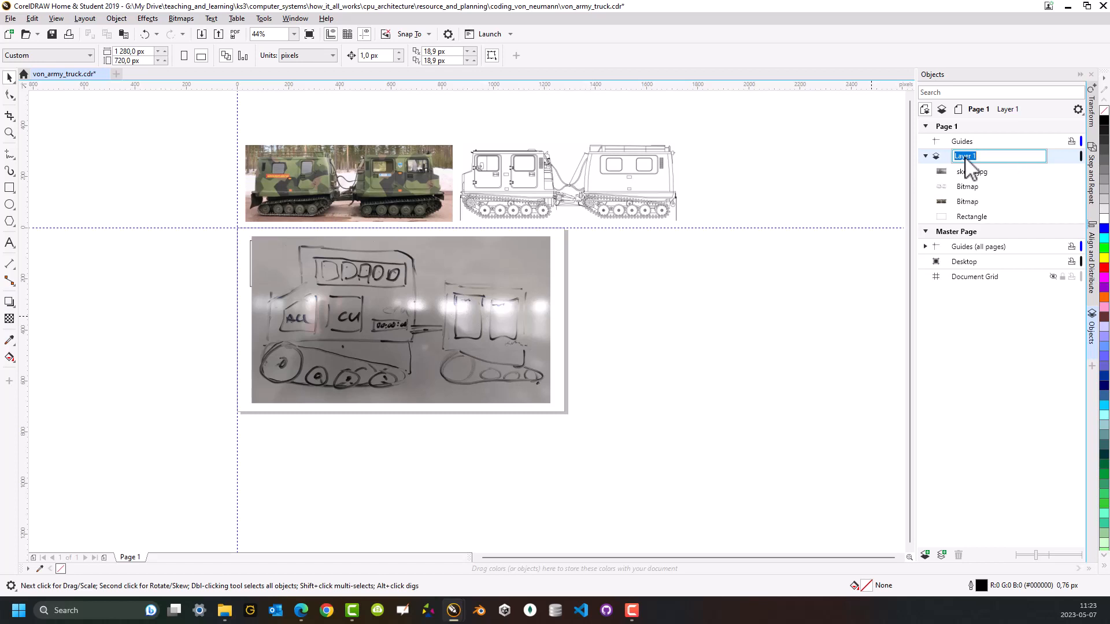
{"action": "type", "text": "reference"}
{"action": "key", "text": "Return"}
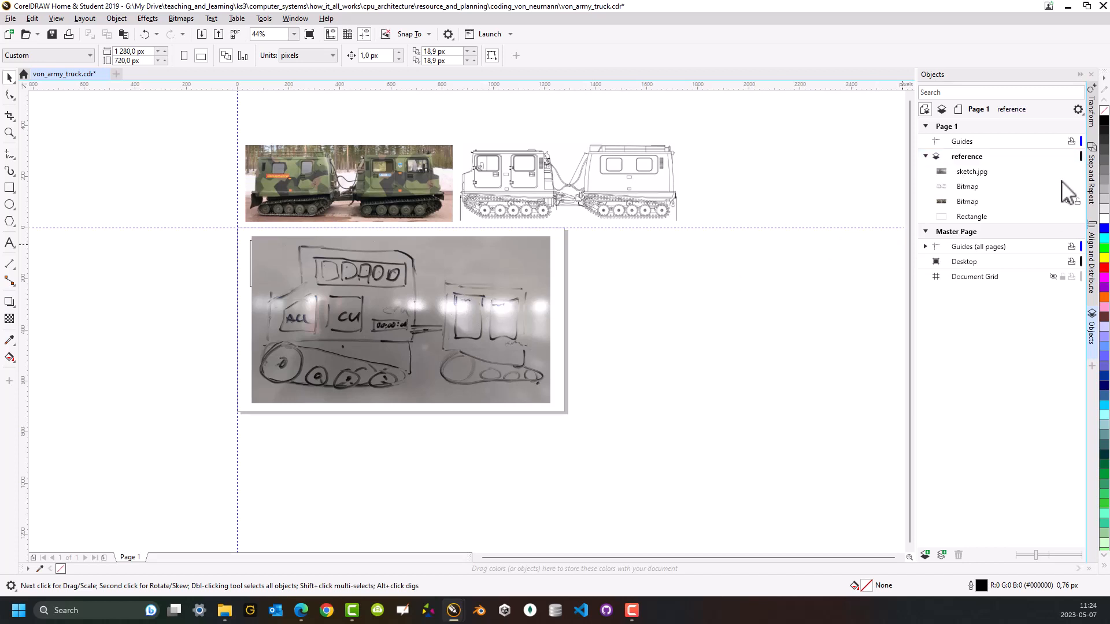
- Rename the sketch.jpg object in the reference layer as sketch
{"action": "left_click", "coordinate": [964, 173]}
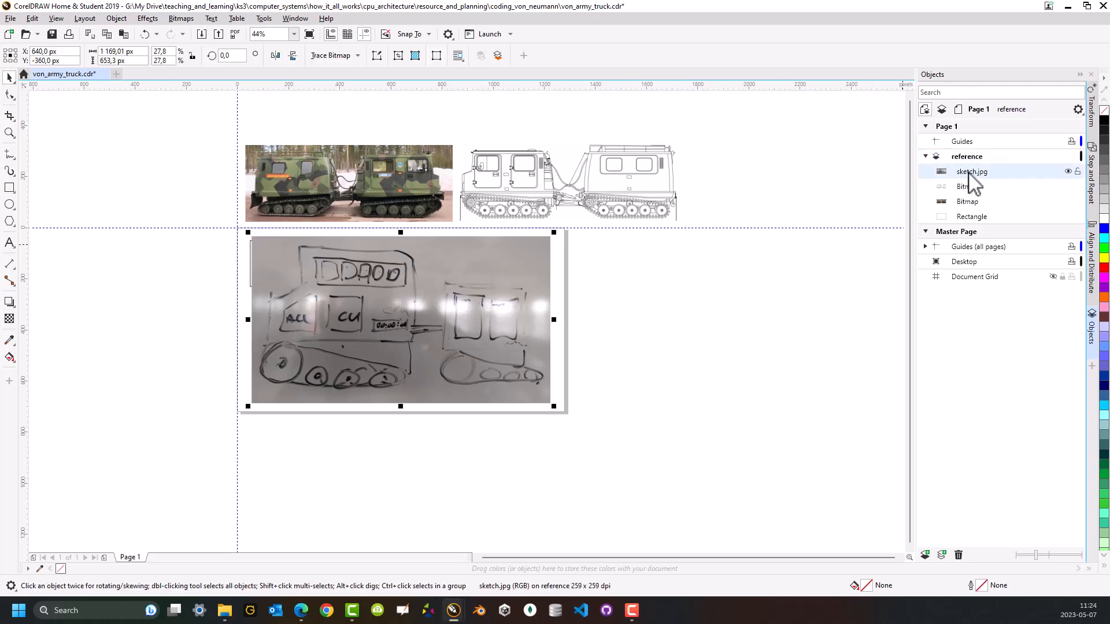
{"action": "double_click", "coordinate": [972, 172]}
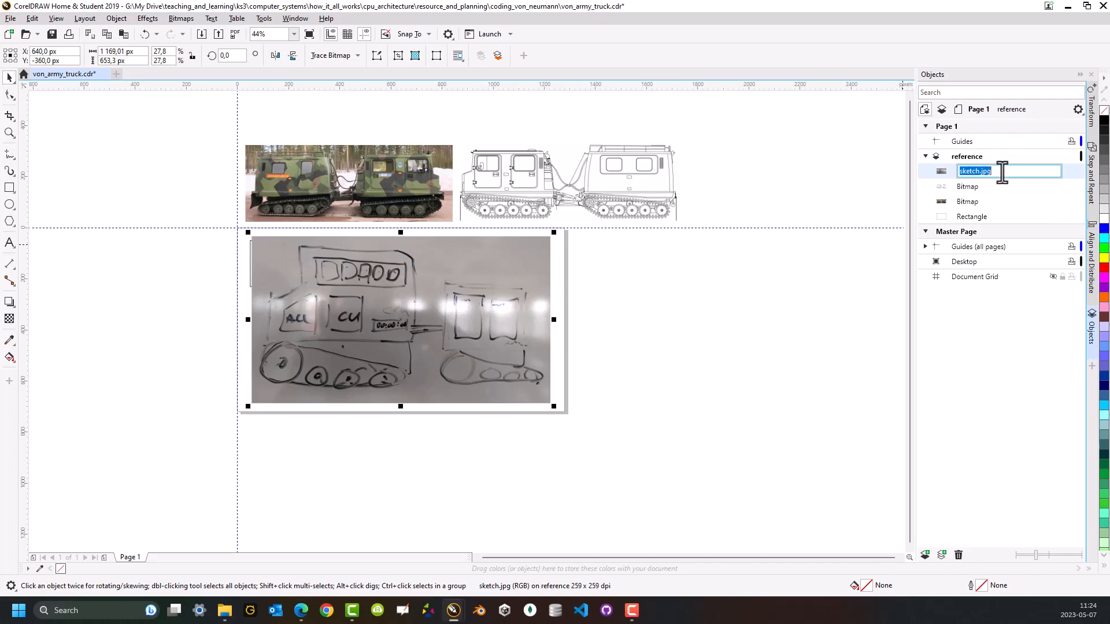
{"action": "type", "text": "sketch"}
{"action": "key", "text": "Return"}
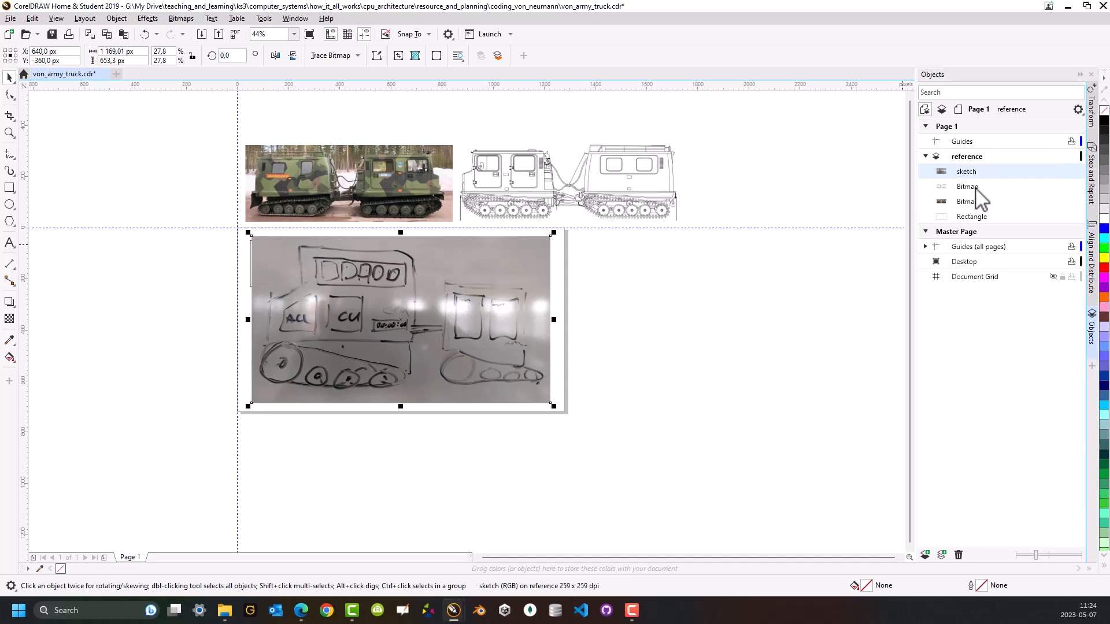
- Rename the line drawing bitmap as plan and the vehicle photo bitmap as color
{"action": "left_click", "coordinate": [962, 188]}
{"action": "left_click", "coordinate": [960, 190]}
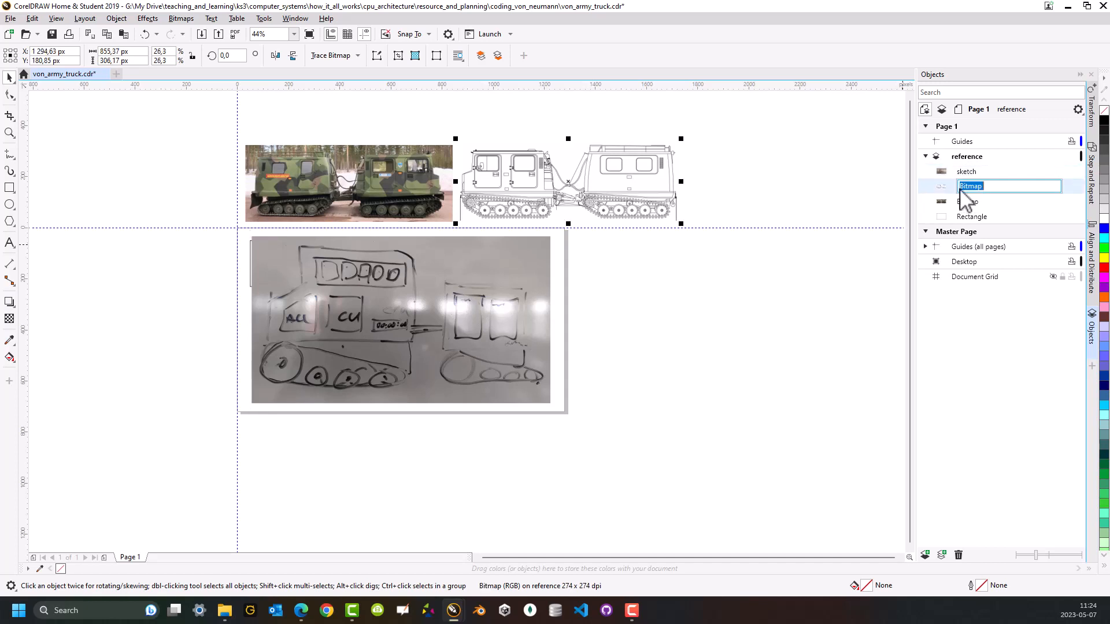
{"action": "type", "text": "plan"}
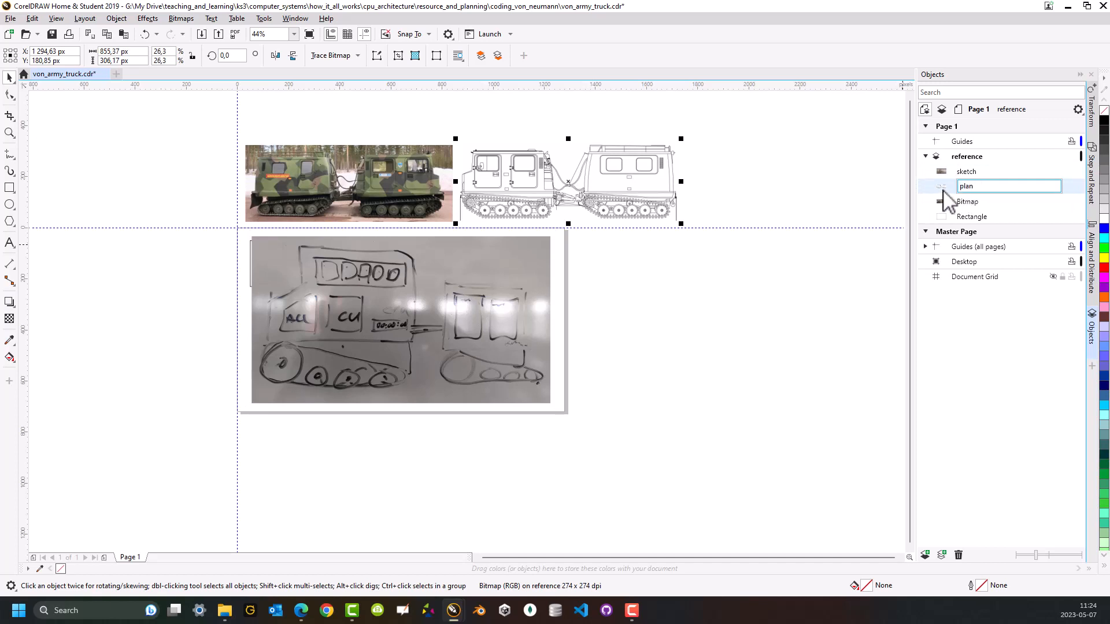
{"action": "key", "text": "Return"}
{"action": "left_click", "coordinate": [970, 201]}
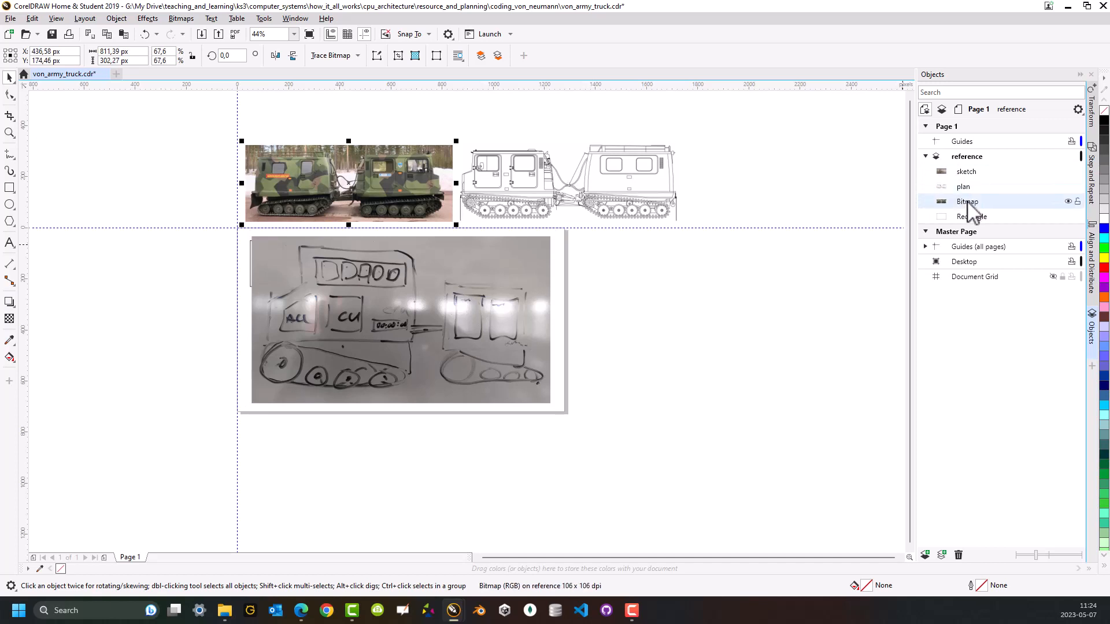
{"action": "left_click", "coordinate": [968, 202]}
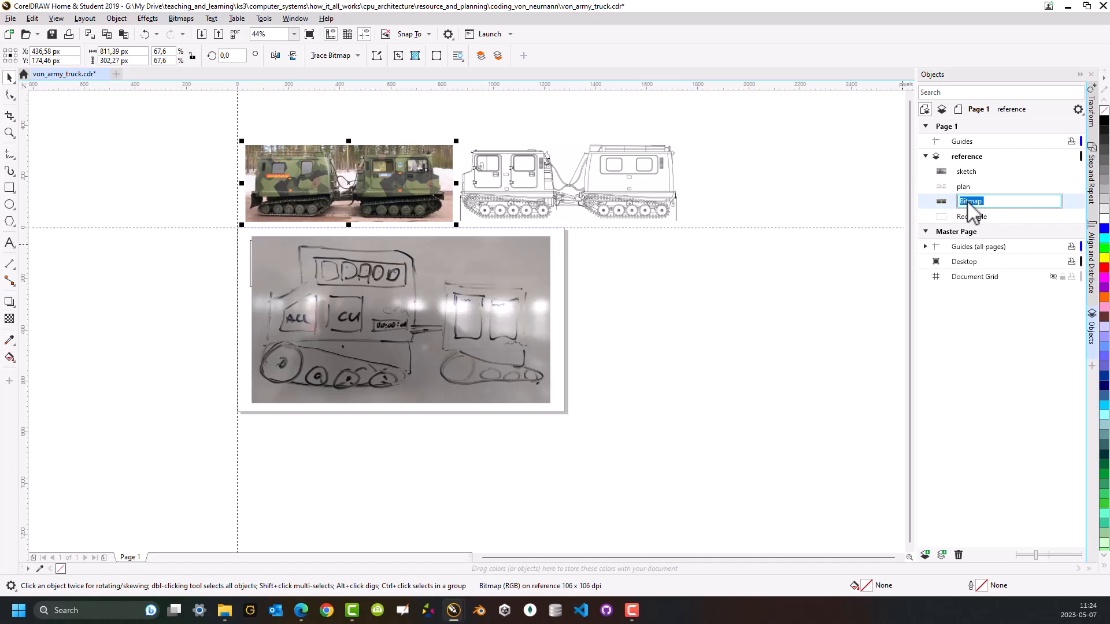
{"action": "type", "text": "color"}
{"action": "key", "text": "Return"}
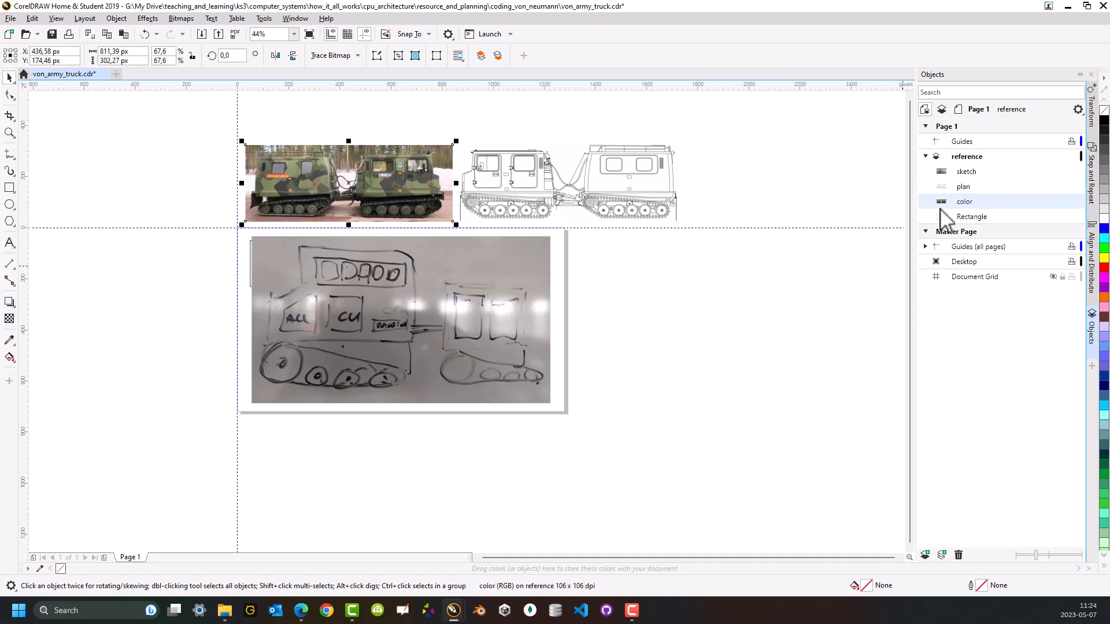
- Bring the rectangle to the front of the reference layer's stacking order and delete it
{"action": "left_click", "coordinate": [964, 218]}
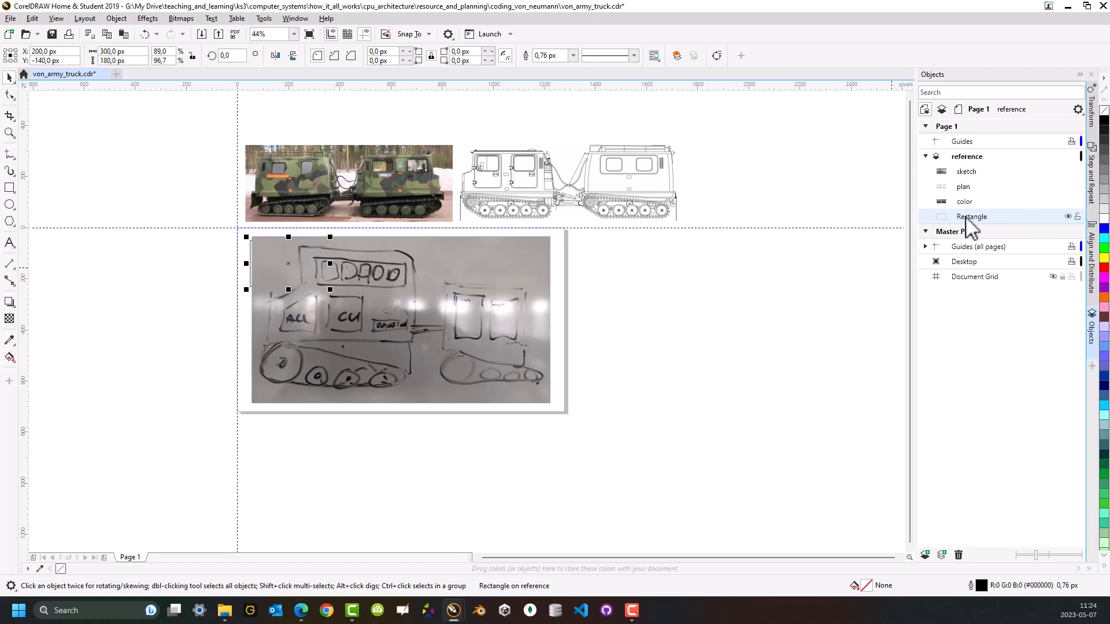
{"action": "left_click_drag", "start_coordinate": [966, 221], "coordinate": [965, 173]}
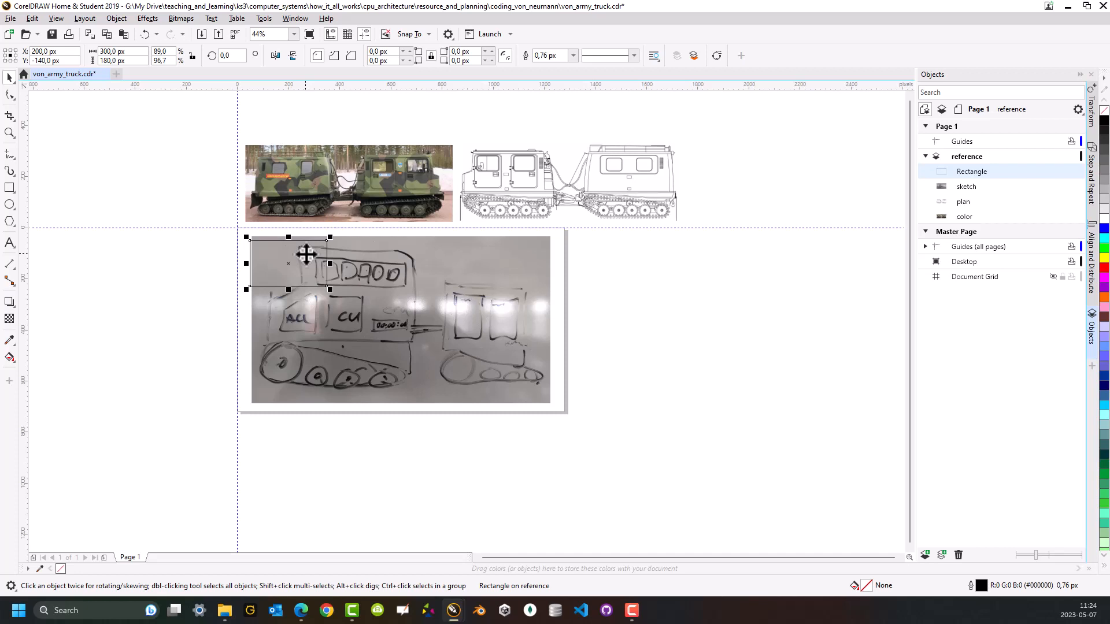
{"action": "right_click", "coordinate": [982, 173]}
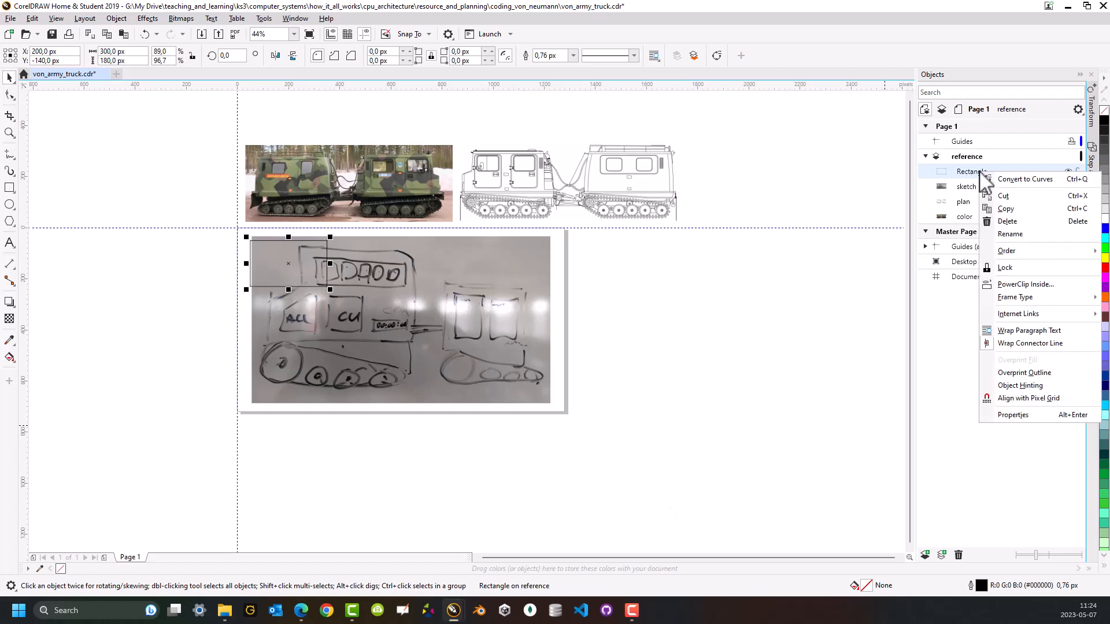
{"action": "left_click", "coordinate": [1009, 226]}
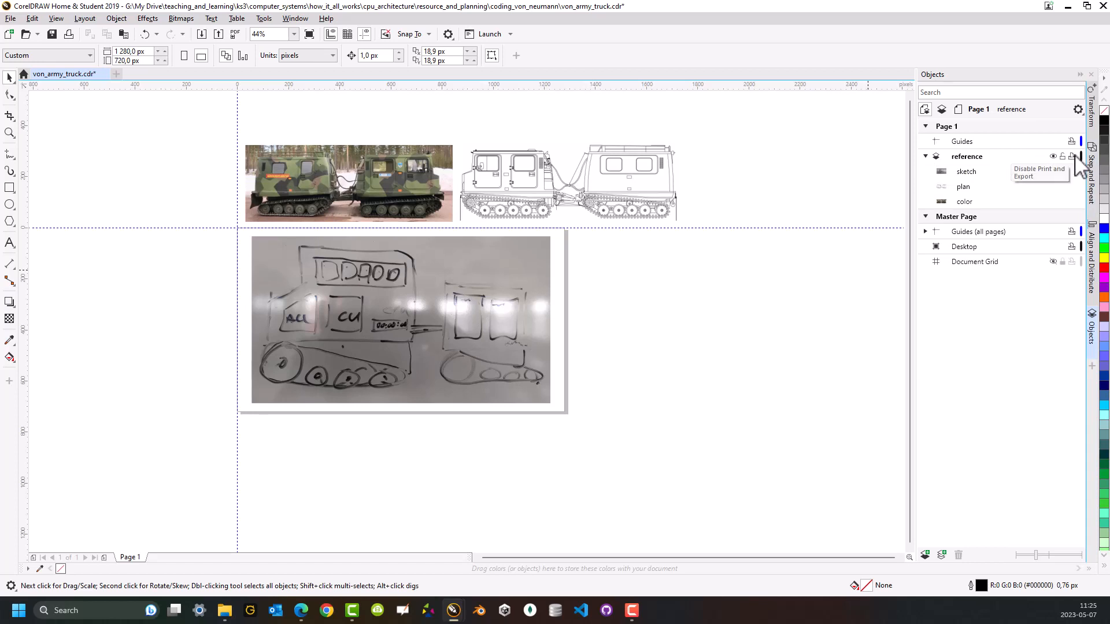
- Hide and show the reference layer twice to check its visibility switch
{"action": "left_click", "coordinate": [1053, 156]}
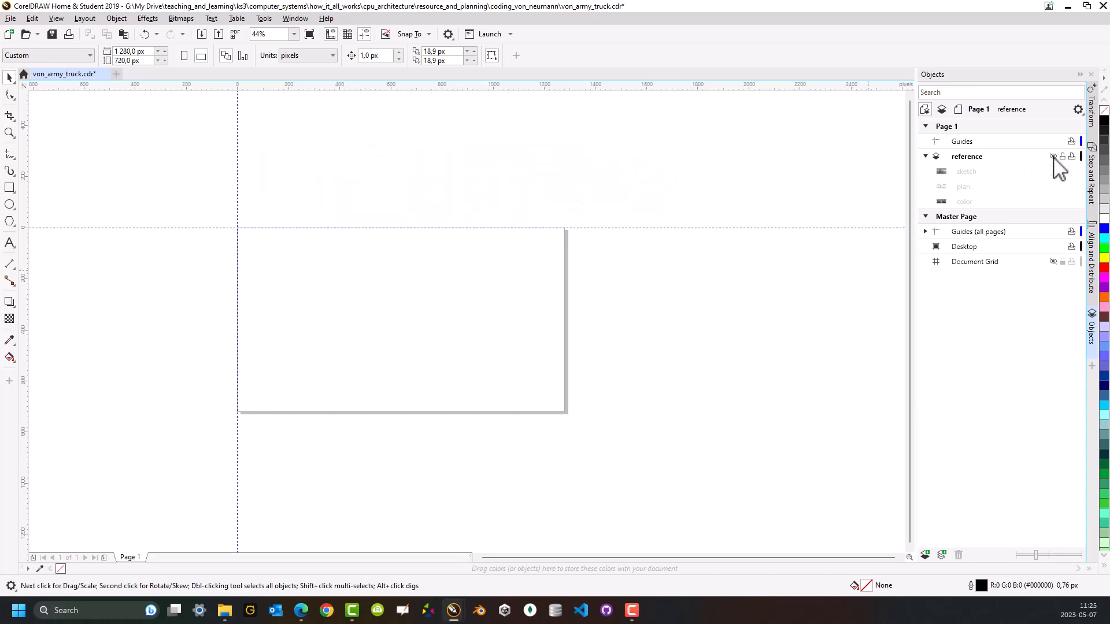
{"action": "left_click", "coordinate": [1053, 156]}
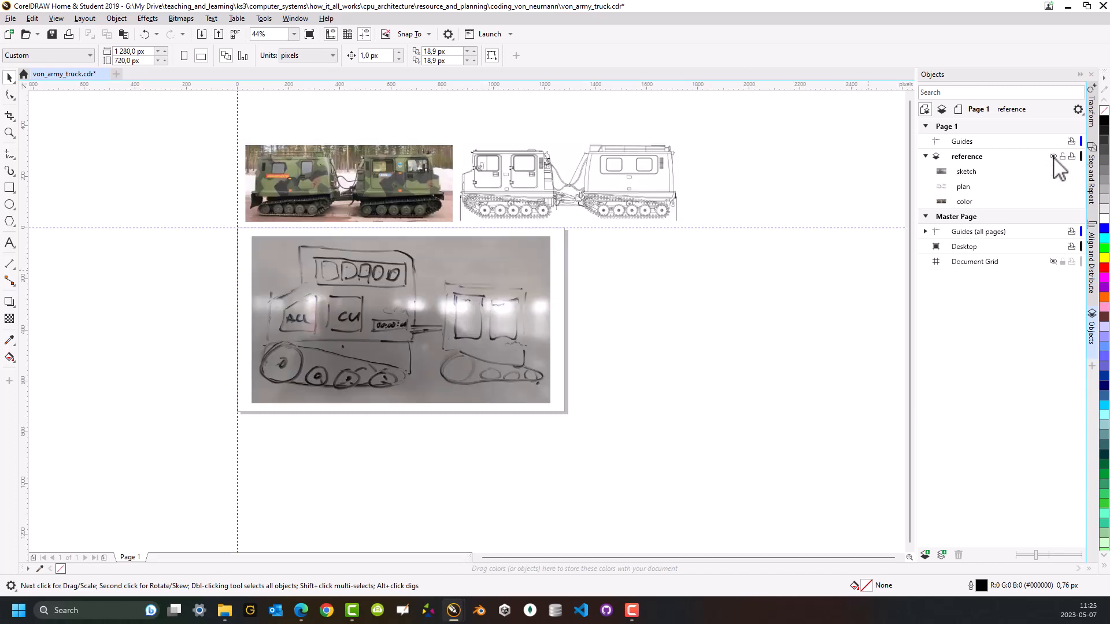
{"action": "left_click", "coordinate": [1053, 156]}
{"action": "left_click", "coordinate": [1053, 157]}
- Lock the reference layer, test selecting its images, and collapse its object list
{"action": "left_click", "coordinate": [1063, 156]}
{"action": "left_click_drag", "start_coordinate": [585, 432], "coordinate": [207, 220]}
{"action": "left_click", "coordinate": [1064, 158]}
{"action": "left_click", "coordinate": [1062, 156]}
{"action": "left_click", "coordinate": [927, 157]}
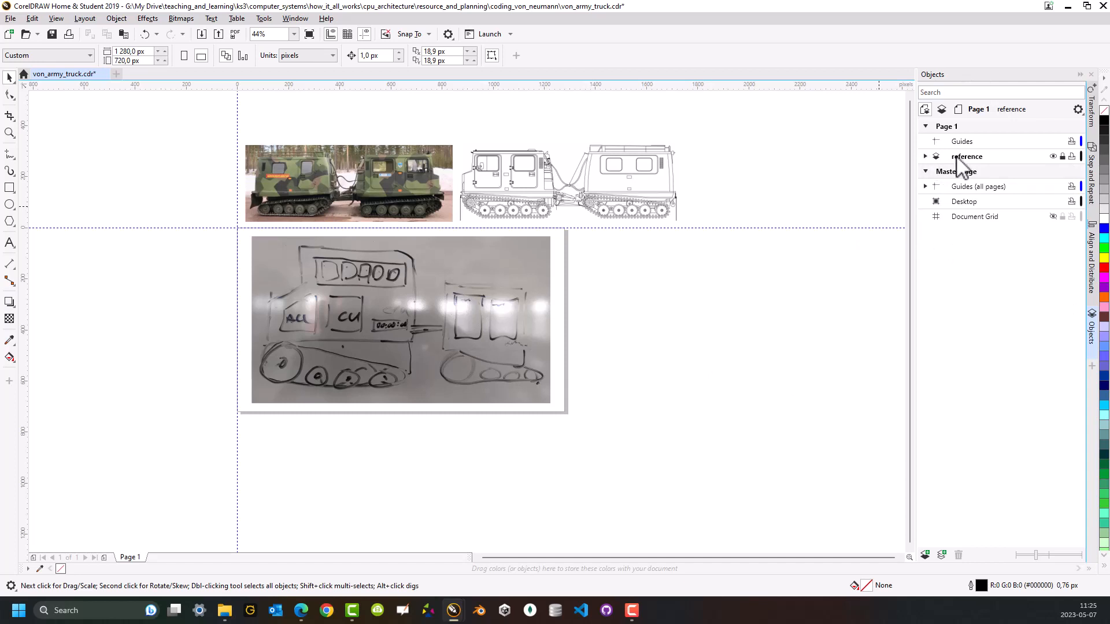
- Create a new layer above the reference layer and name it bace_shapes
{"action": "left_click", "coordinate": [958, 159]}
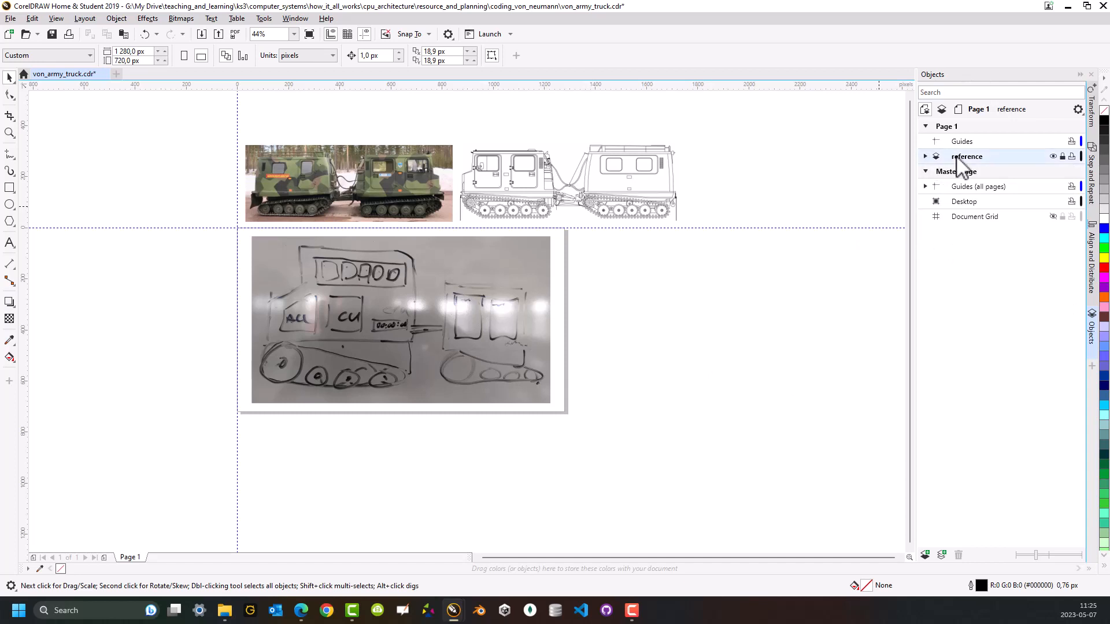
{"action": "left_click", "coordinate": [1078, 110]}
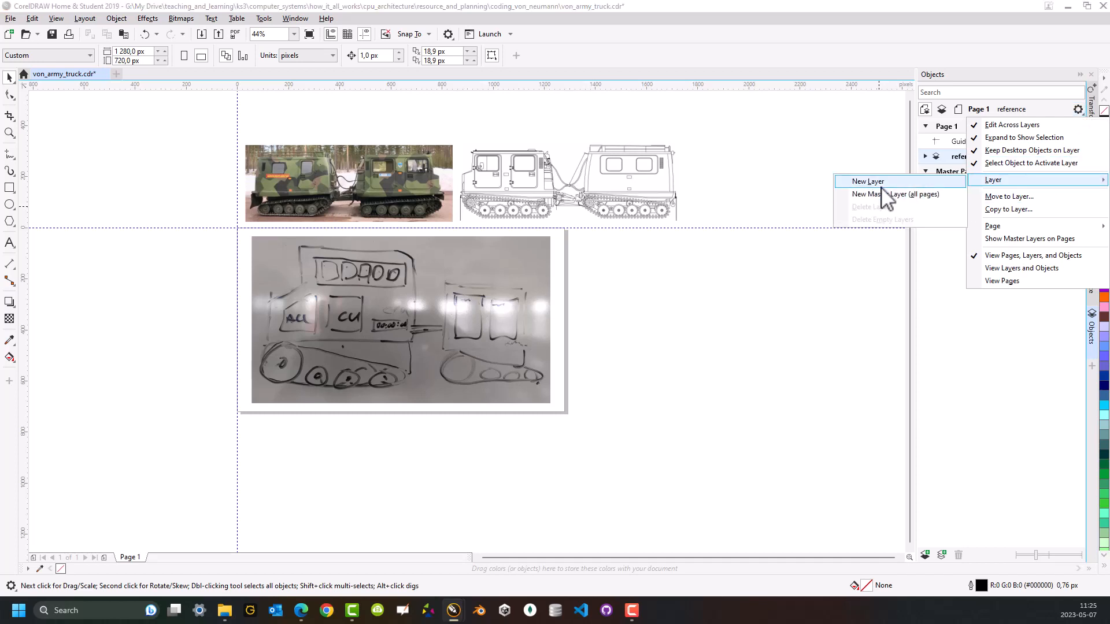
{"action": "left_click", "coordinate": [877, 180]}
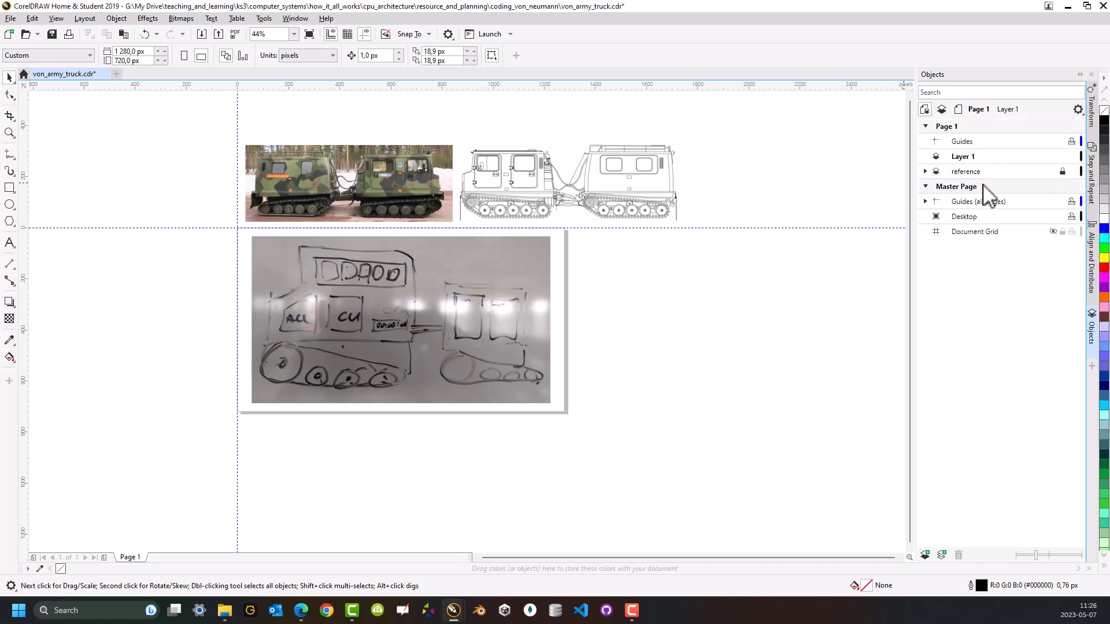
{"action": "double_click", "coordinate": [966, 158]}
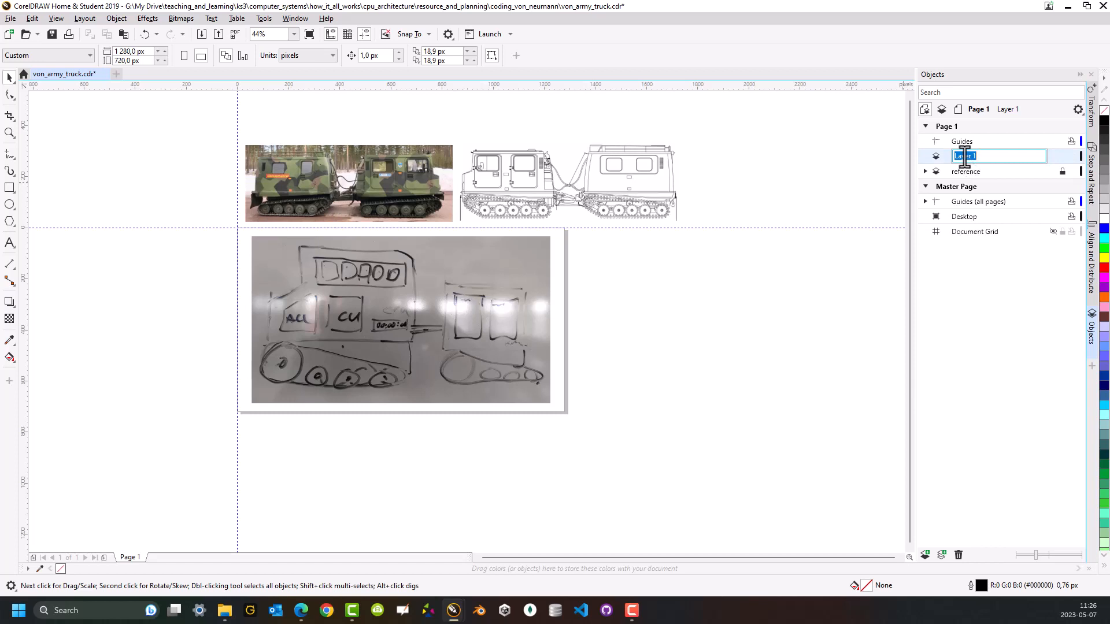
{"action": "type", "text": "backgroun"}
{"action": "key", "text": "BackSpace"}
{"action": "key", "text": "BackSpace"}
{"action": "key", "text": "BackSpace"}
{"action": "key", "text": "BackSpace"}
{"action": "key", "text": "BackSpace"}
{"action": "key", "text": "BackSpace"}
{"action": "type", "text": "e_shapes"}
{"action": "key", "text": "Return"}
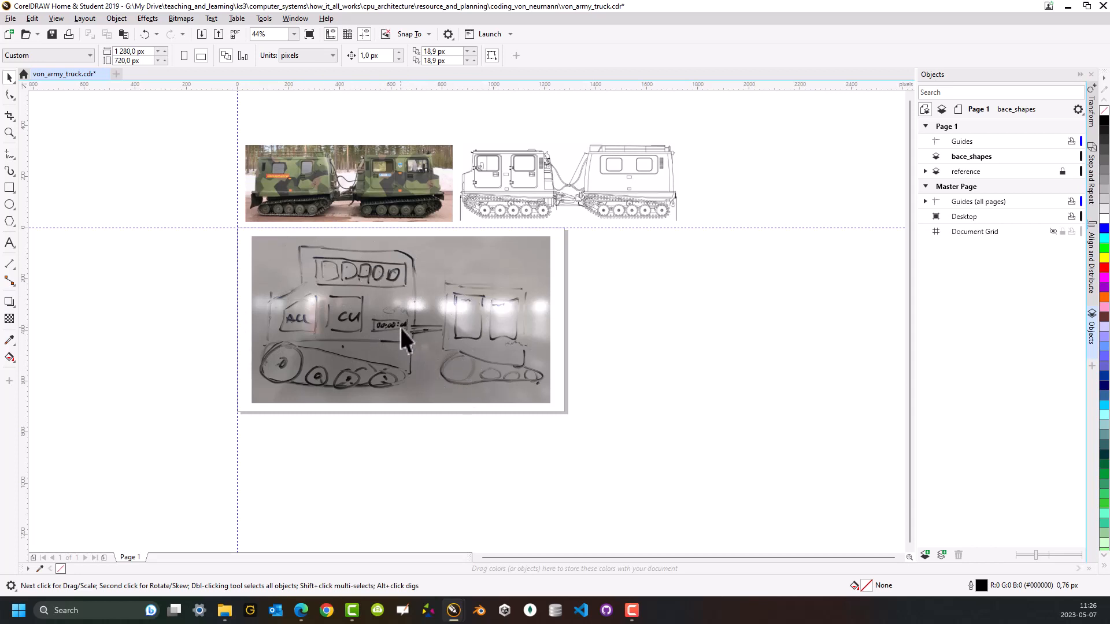
- Add a new layer above bace_shapes and name it tracks
{"action": "left_click", "coordinate": [981, 161]}
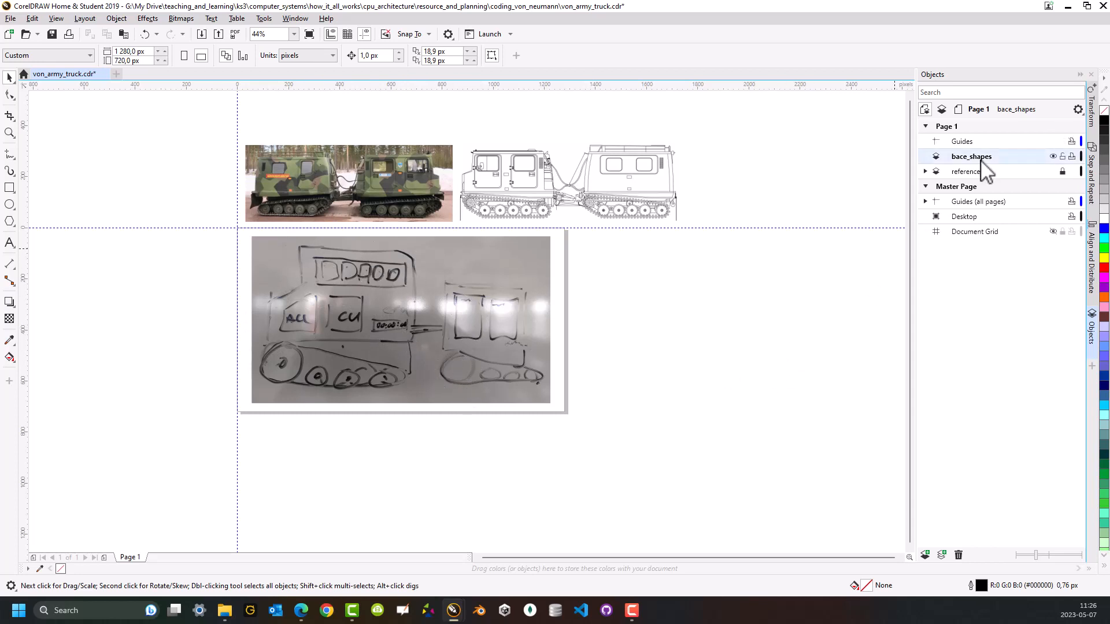
{"action": "left_click", "coordinate": [1077, 109]}
{"action": "mouse_move", "coordinate": [1044, 184]}
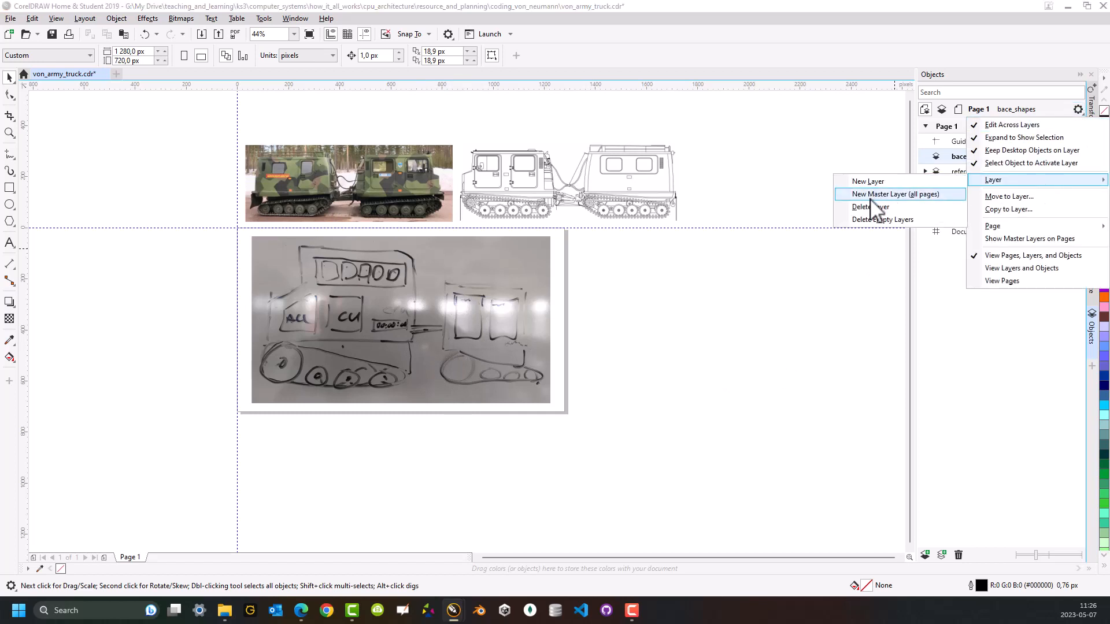
{"action": "left_click", "coordinate": [869, 182]}
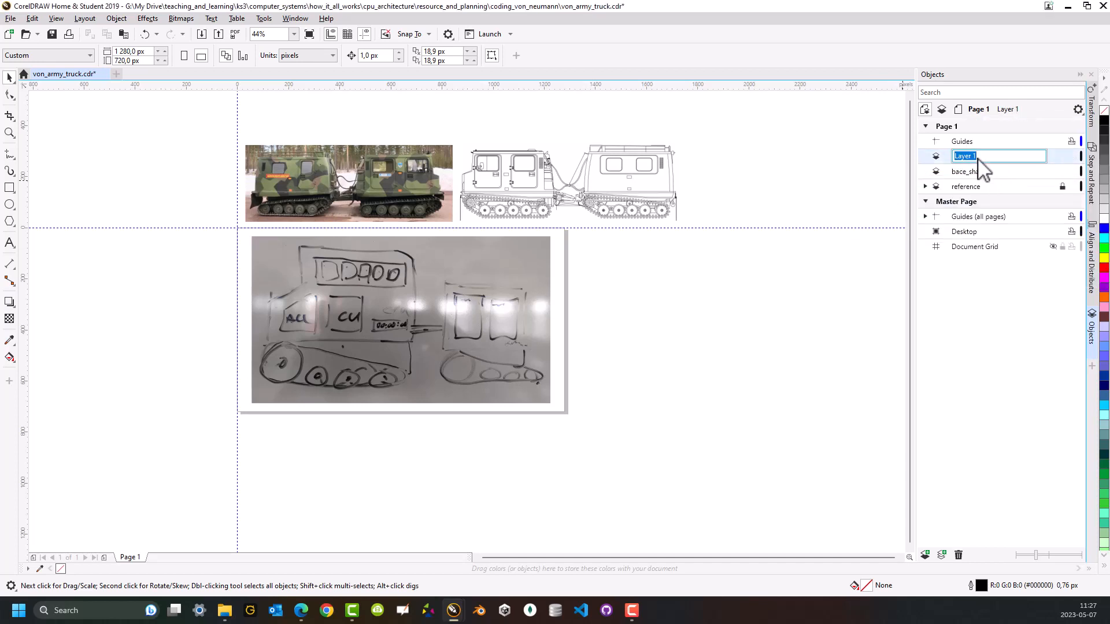
{"action": "type", "text": "tracks"}
{"action": "left_click", "coordinate": [778, 295]}
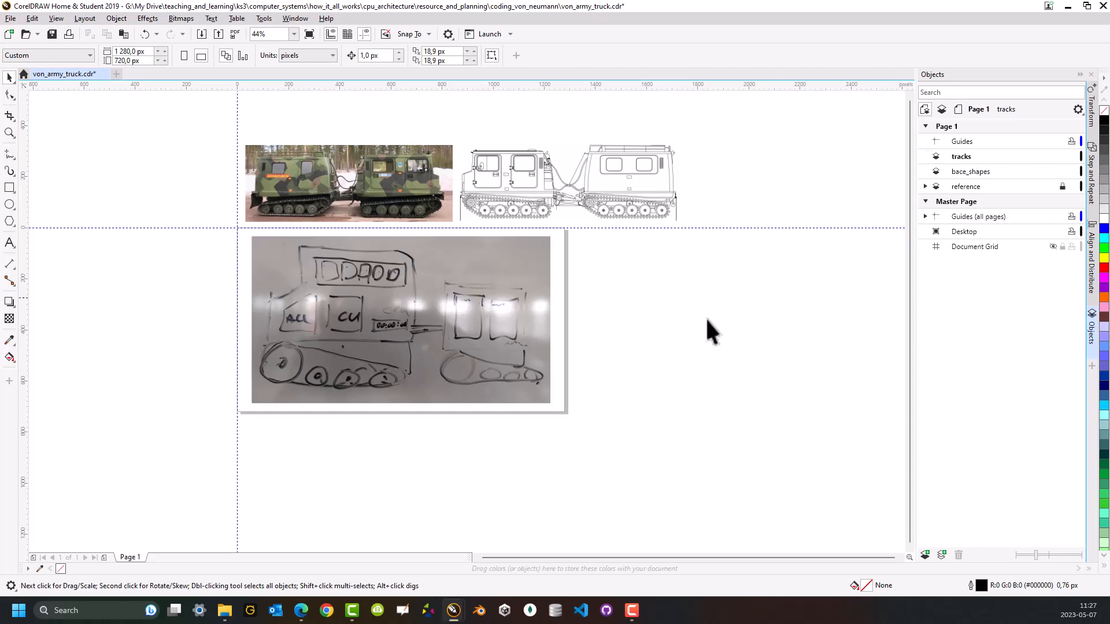
- Add another layer above the tracks layer and name it windows/registers
{"action": "left_click", "coordinate": [962, 162]}
{"action": "left_click", "coordinate": [1079, 110]}
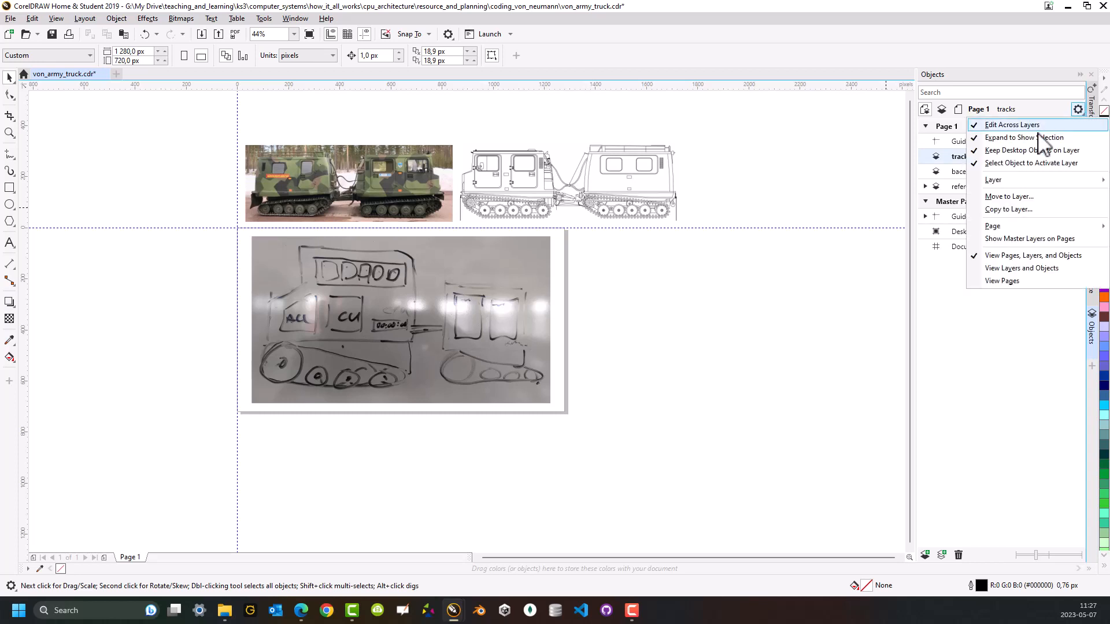
{"action": "mouse_move", "coordinate": [999, 183]}
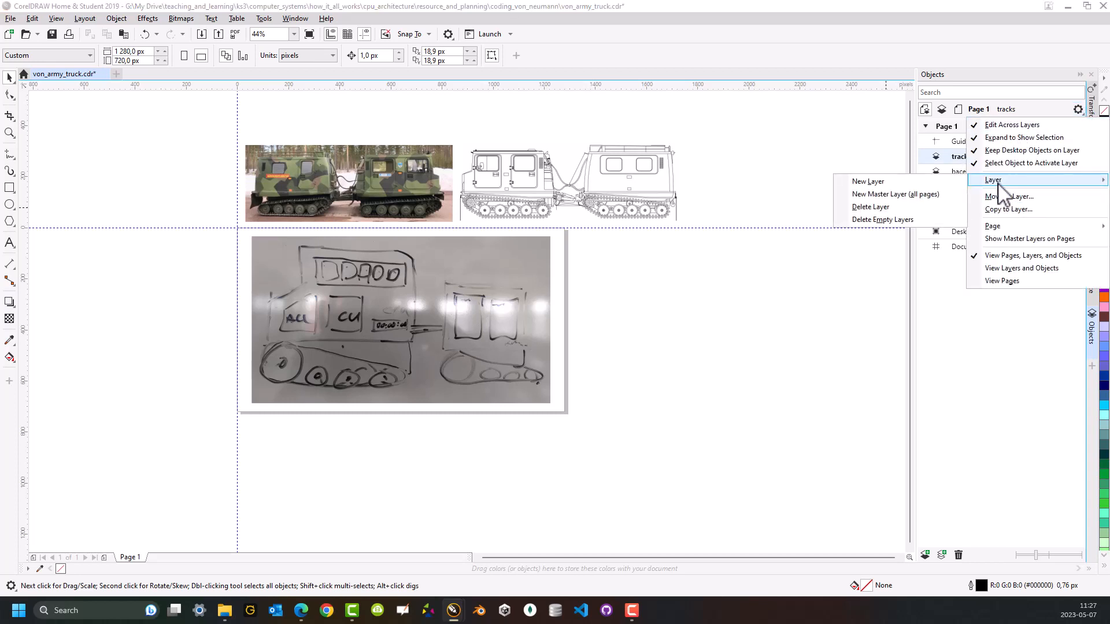
{"action": "left_click", "coordinate": [891, 182]}
{"action": "double_click", "coordinate": [964, 157]}
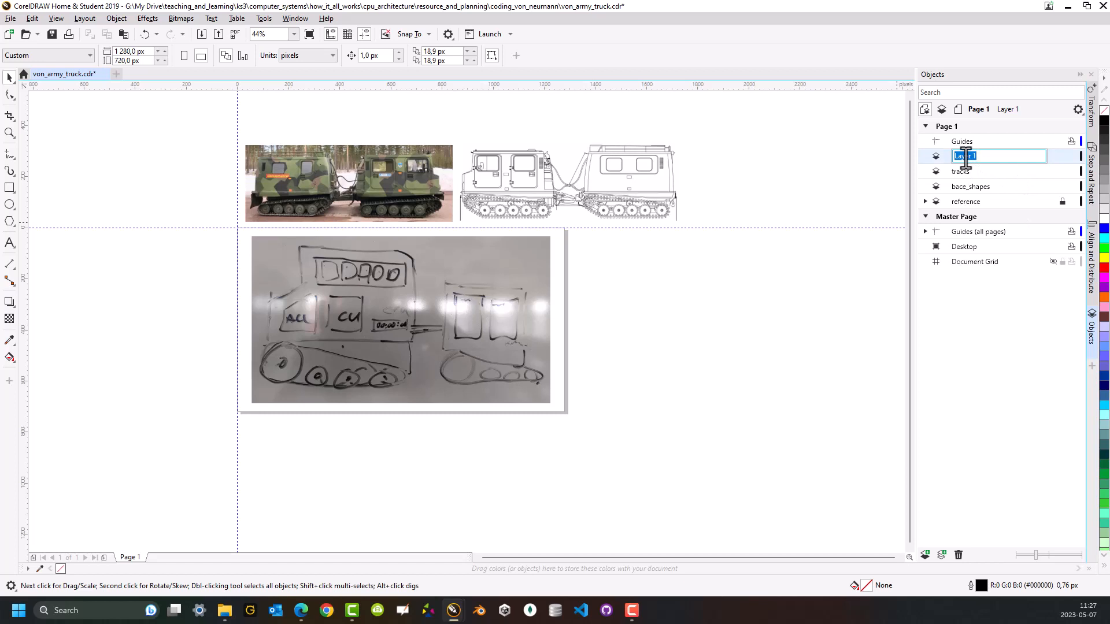
{"action": "type", "text": "windows/registers"}
{"action": "key", "text": "Return"}
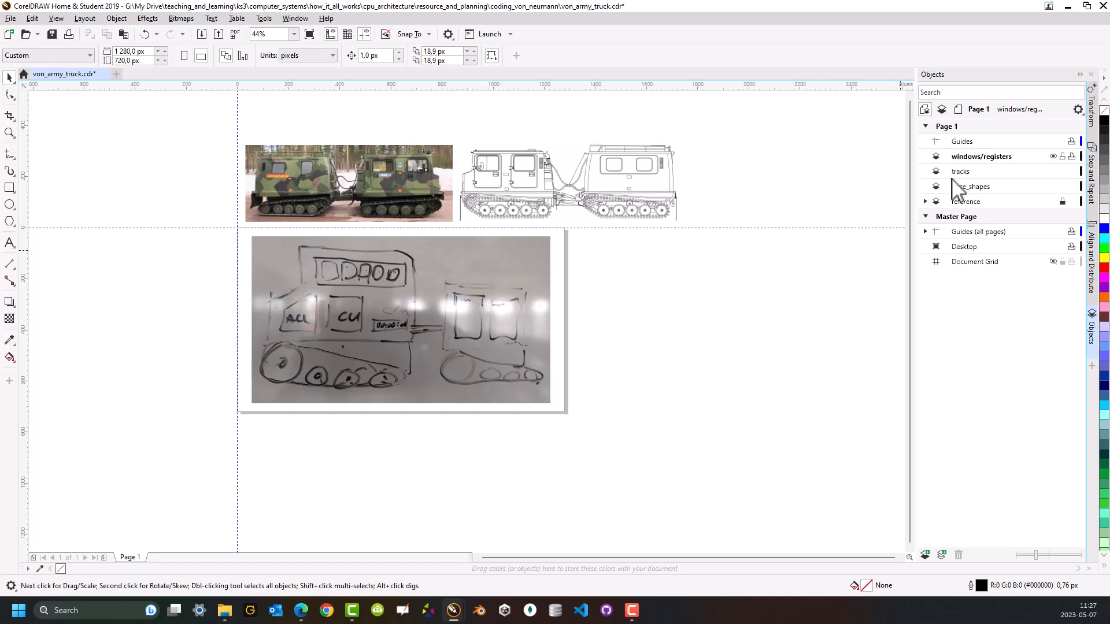